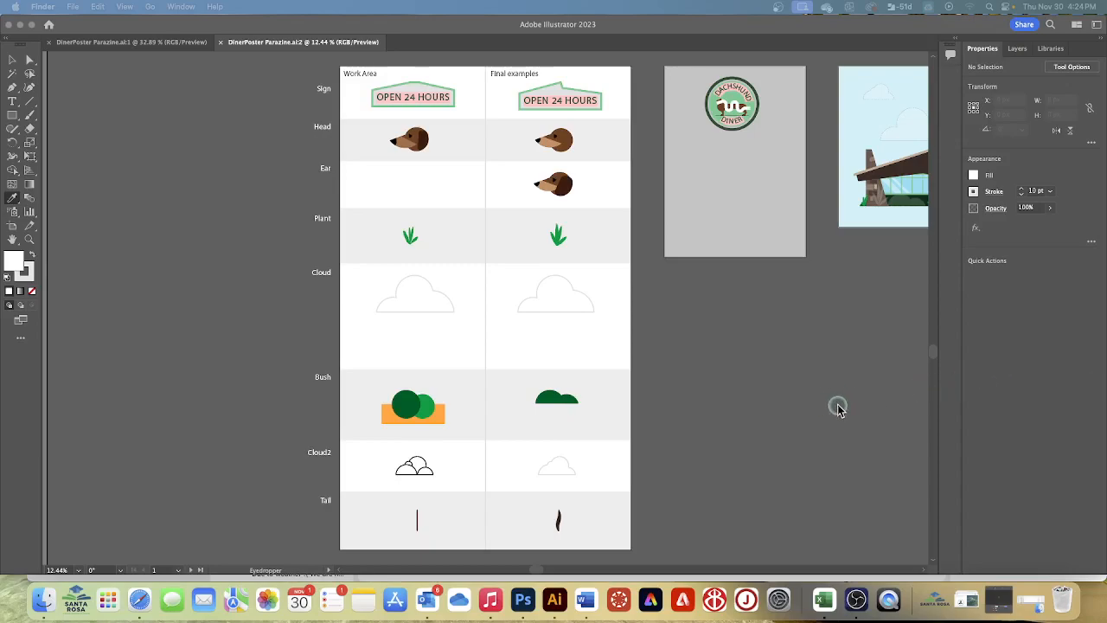
# Step: Unite the two overlapping green circles in the Bush row's work area into a single shape
pyautogui.click(437, 414)
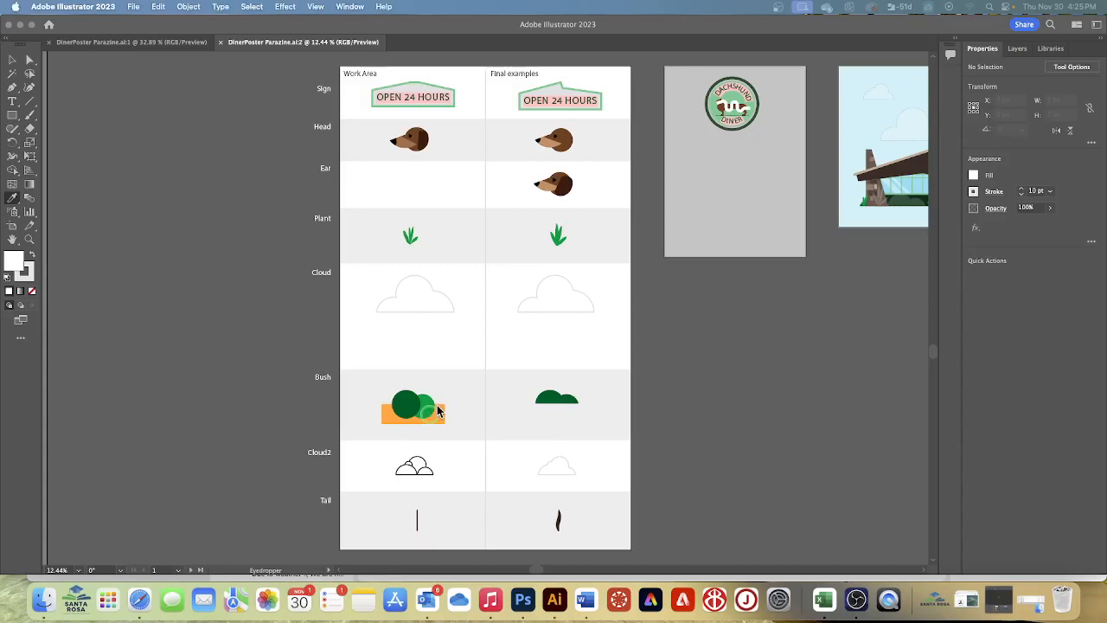
pyautogui.click(514, 384)
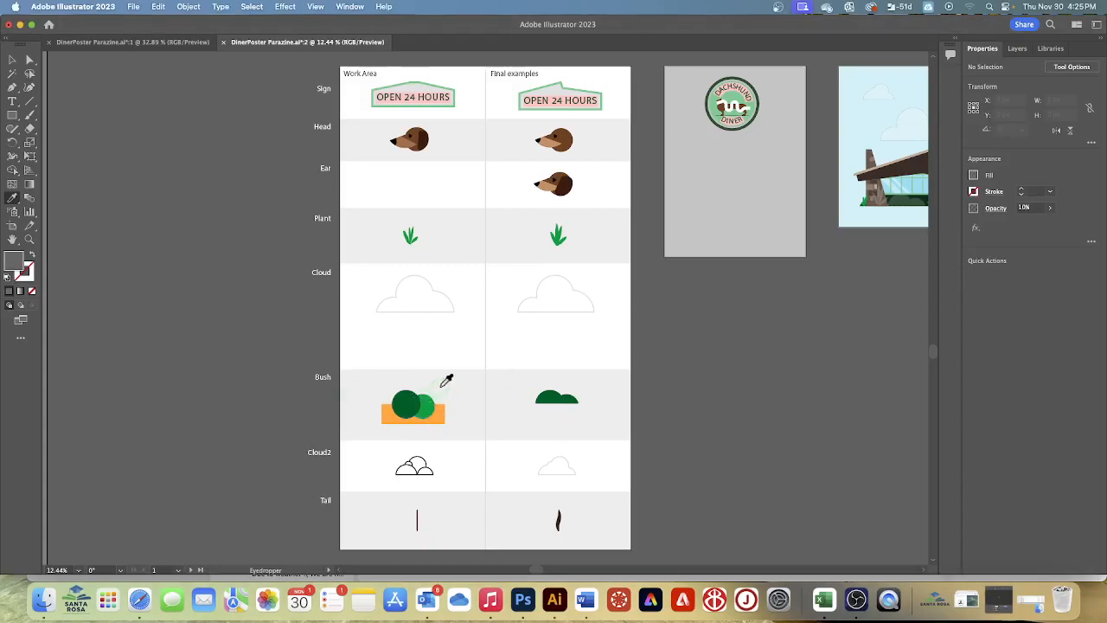
pyautogui.press('space')
pyautogui.moveTo(438, 385); pyautogui.dragTo(509, 273)
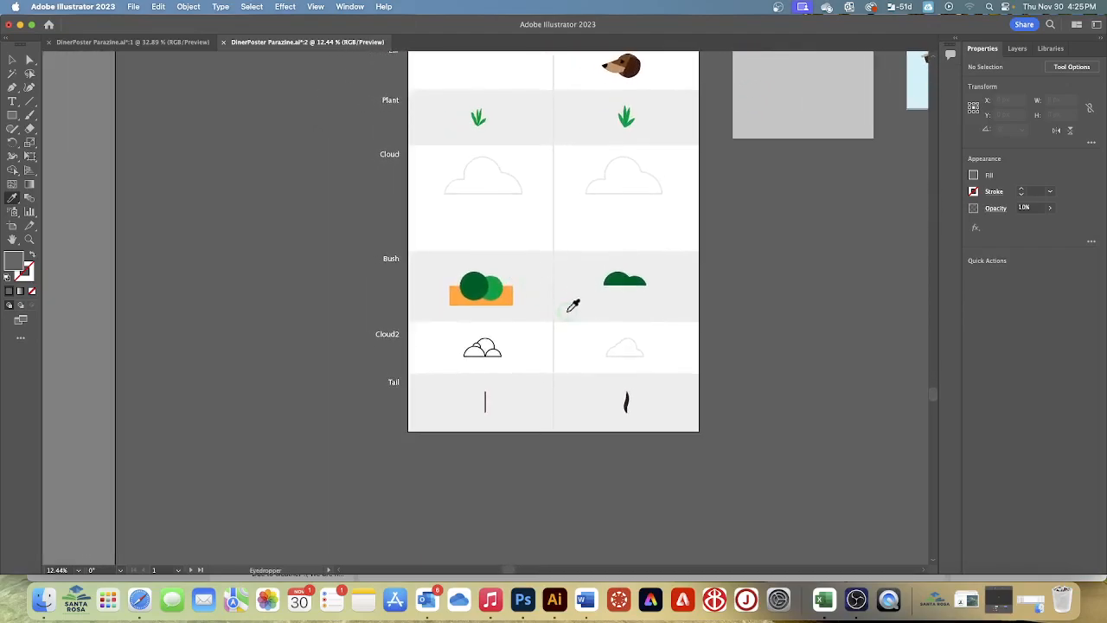
pyautogui.press('super+equal')
pyautogui.press('super+equal')
pyautogui.press('super+equal')
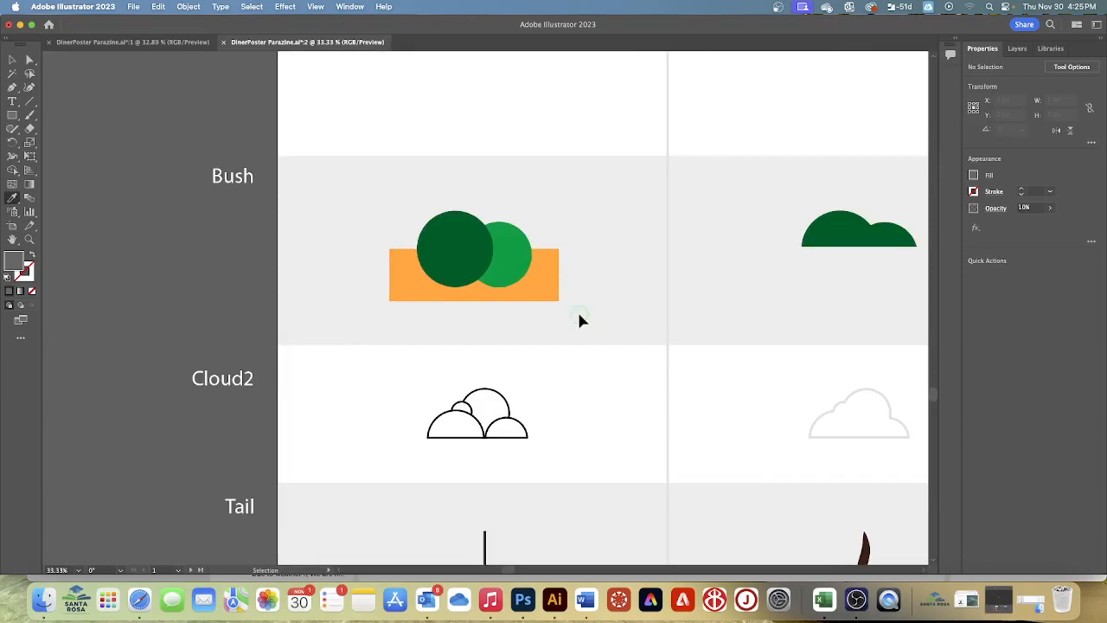
pyautogui.press('super+equal')
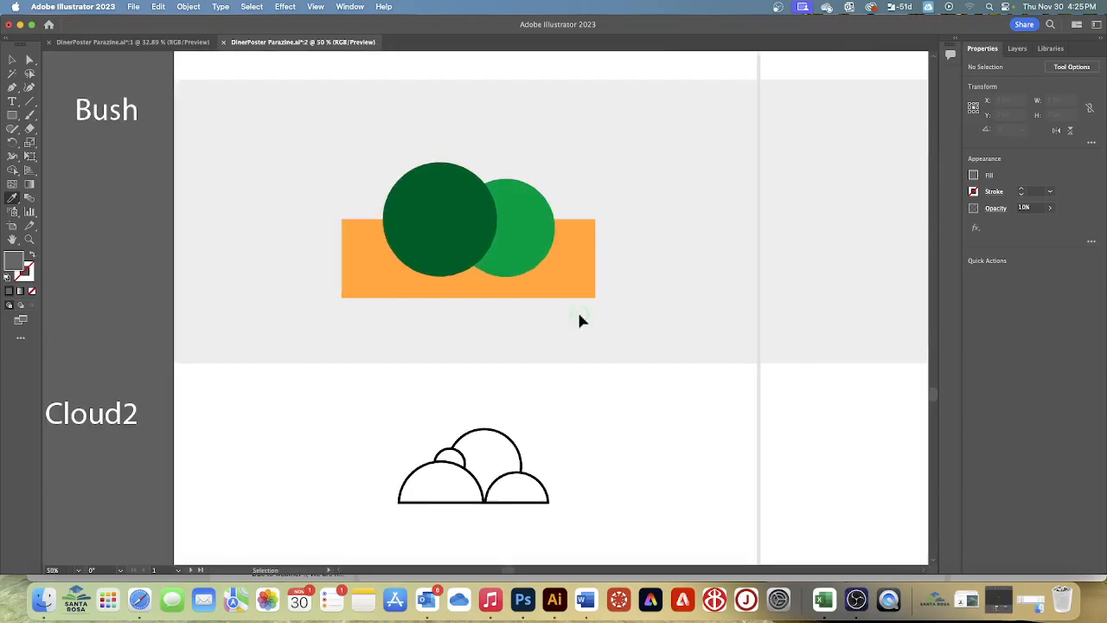
pyautogui.click(12, 59)
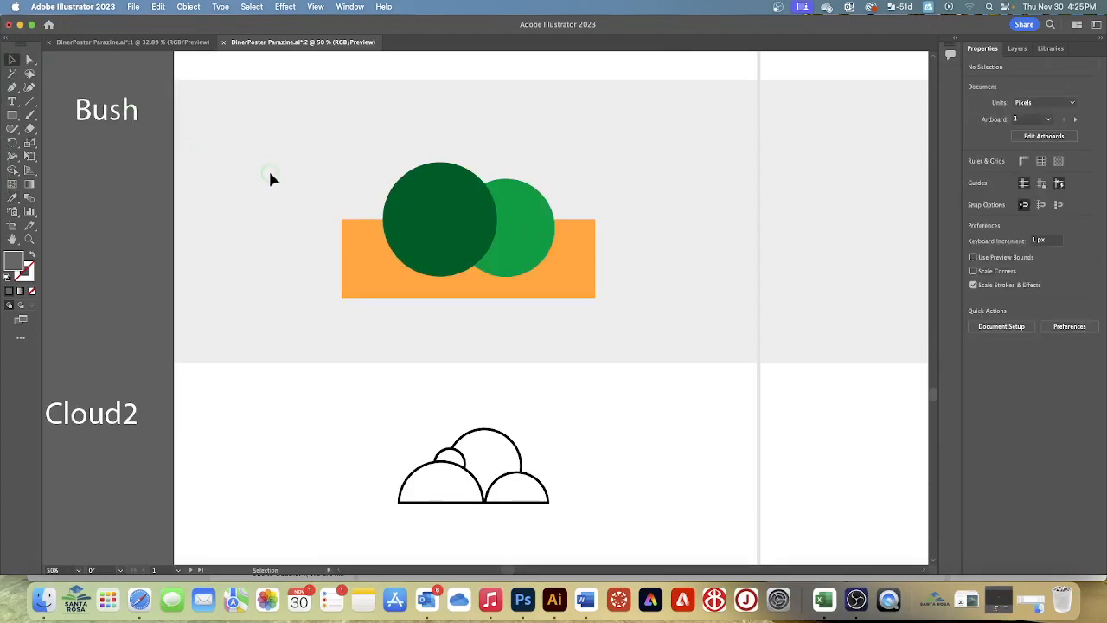
pyautogui.hscroll(1, 232, 158)
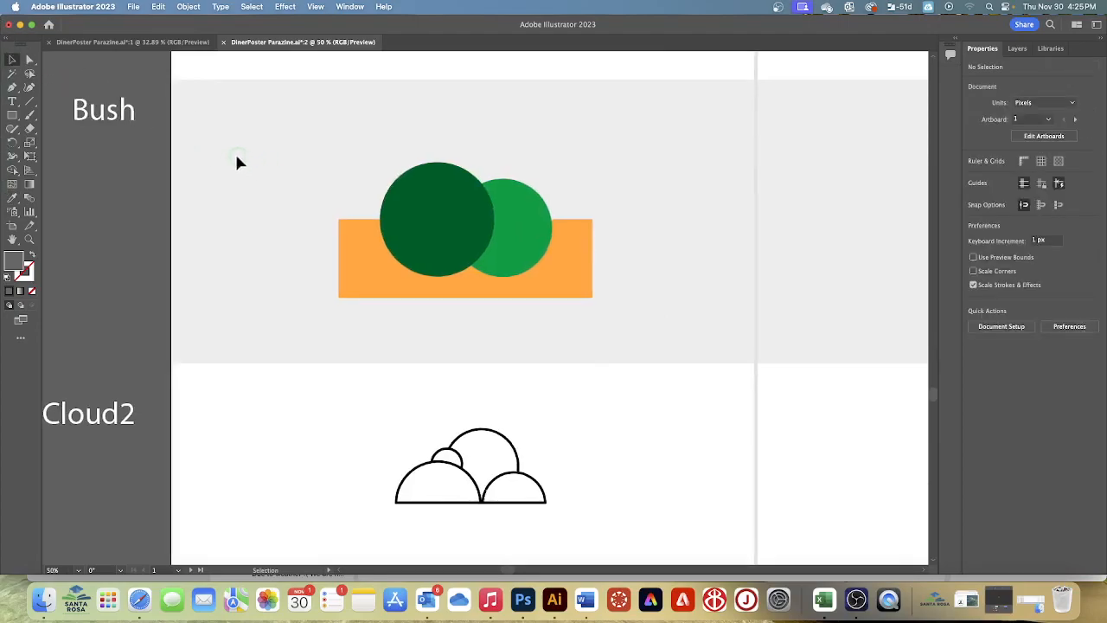
pyautogui.moveTo(325, 122); pyautogui.dragTo(573, 196)
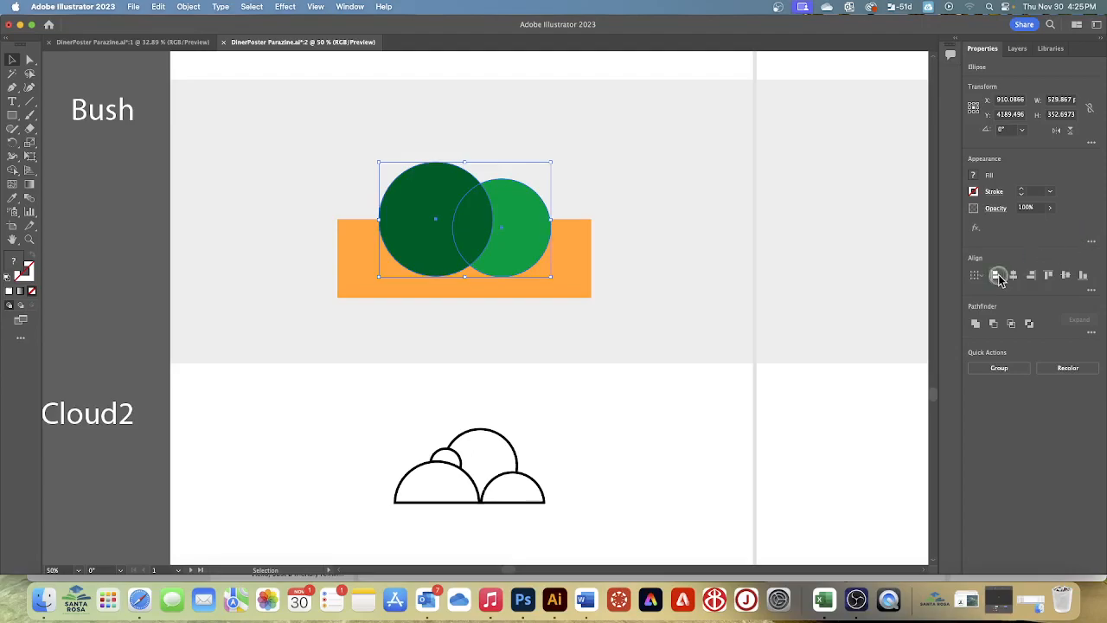
pyautogui.click(976, 323)
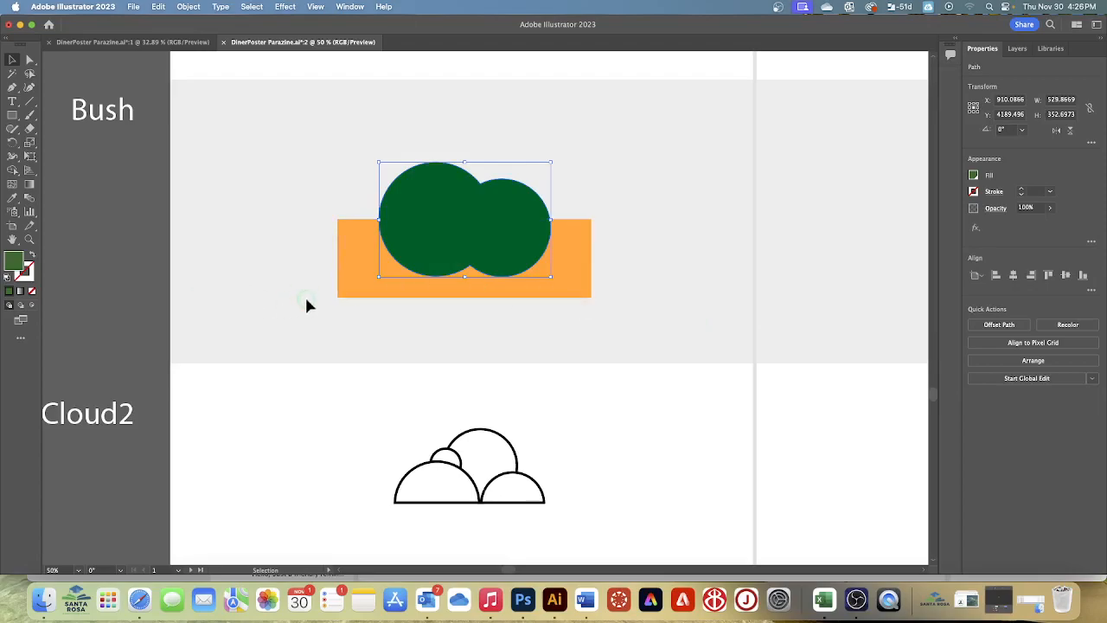
# Step: Cut the lower part off the green bush by applying Minus Back with the orange rectangle, and deselect the result
pyautogui.keyDown('shift'); pyautogui.click(366, 264); pyautogui.keyUp('shift')
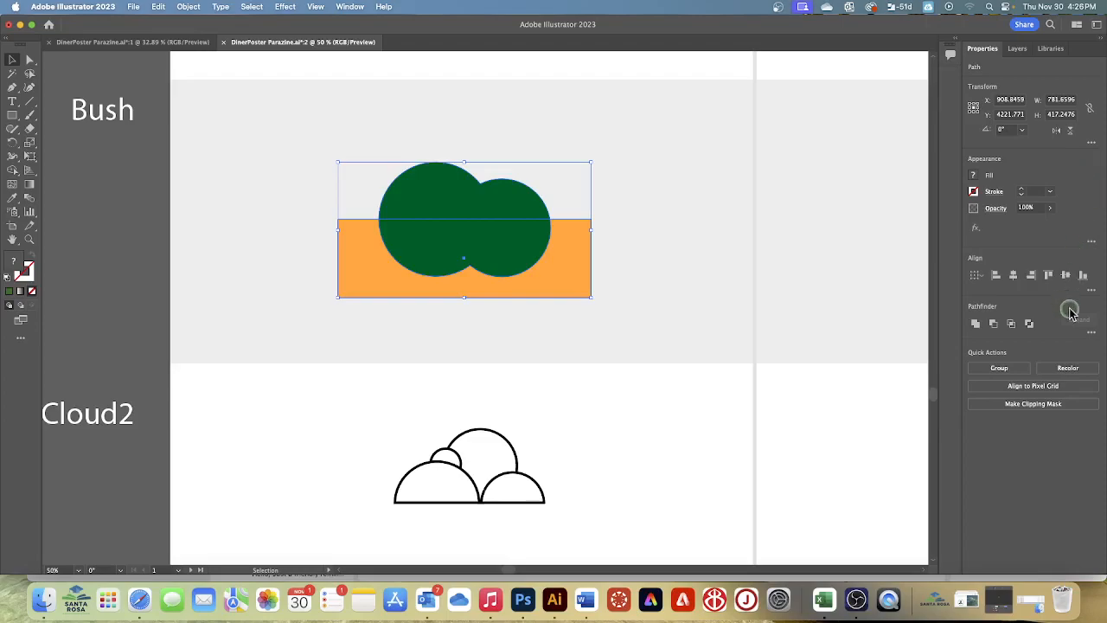
pyautogui.click(1092, 334)
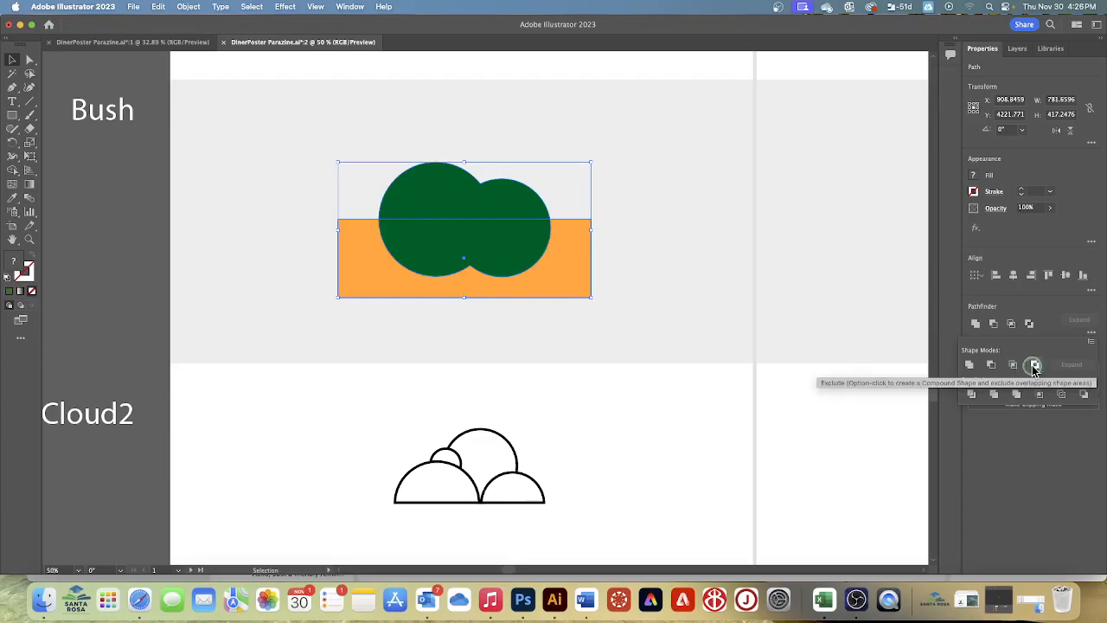
pyautogui.click(1086, 396)
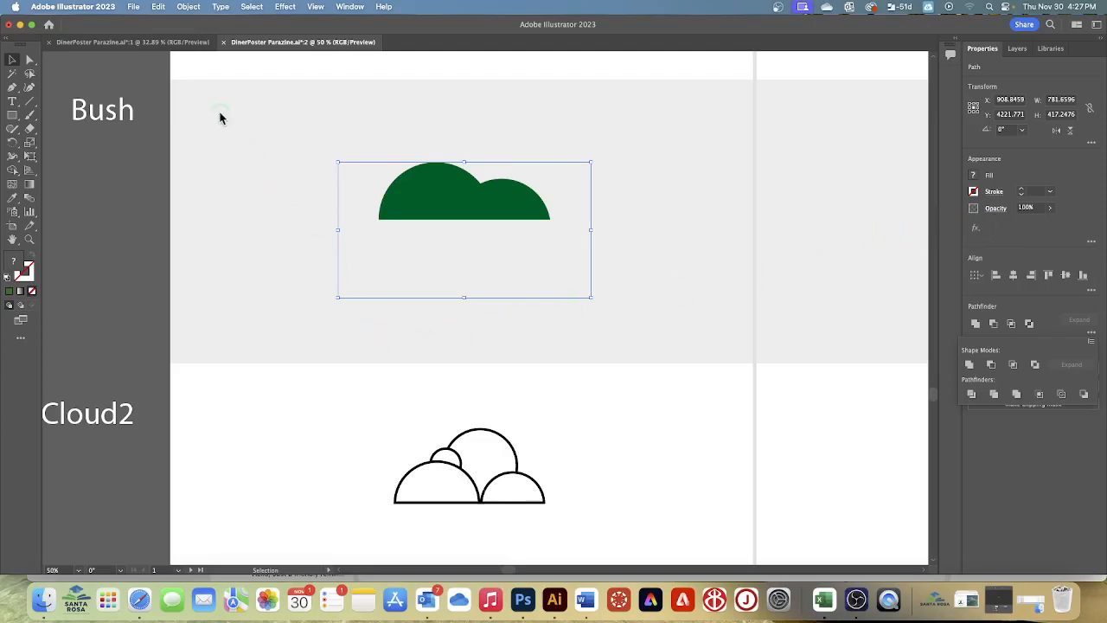
pyautogui.click(251, 7)
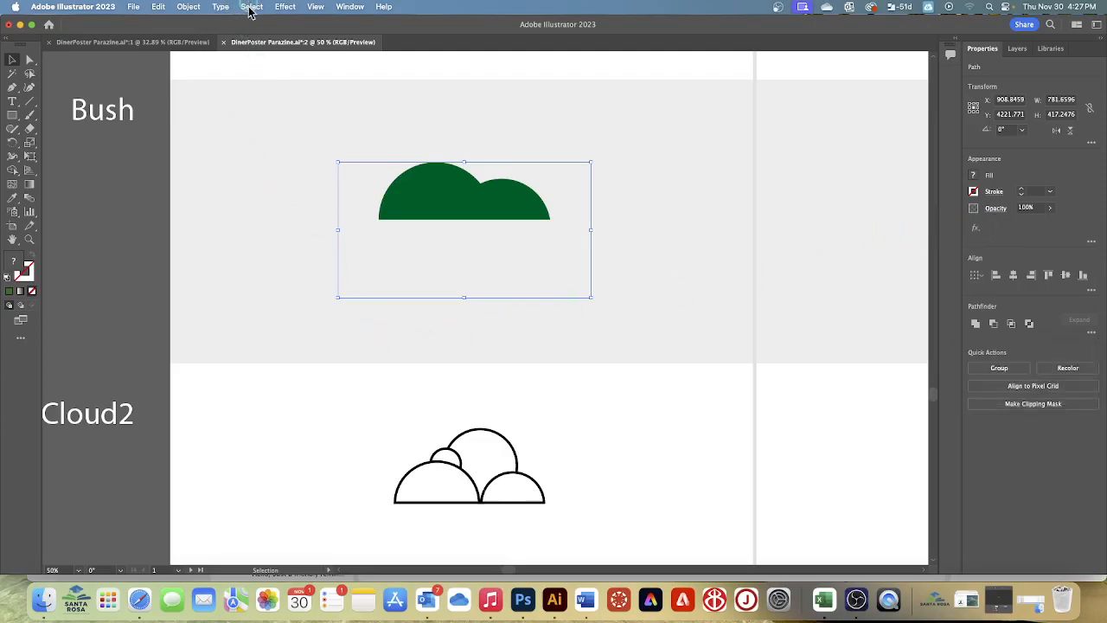
pyautogui.click(249, 66)
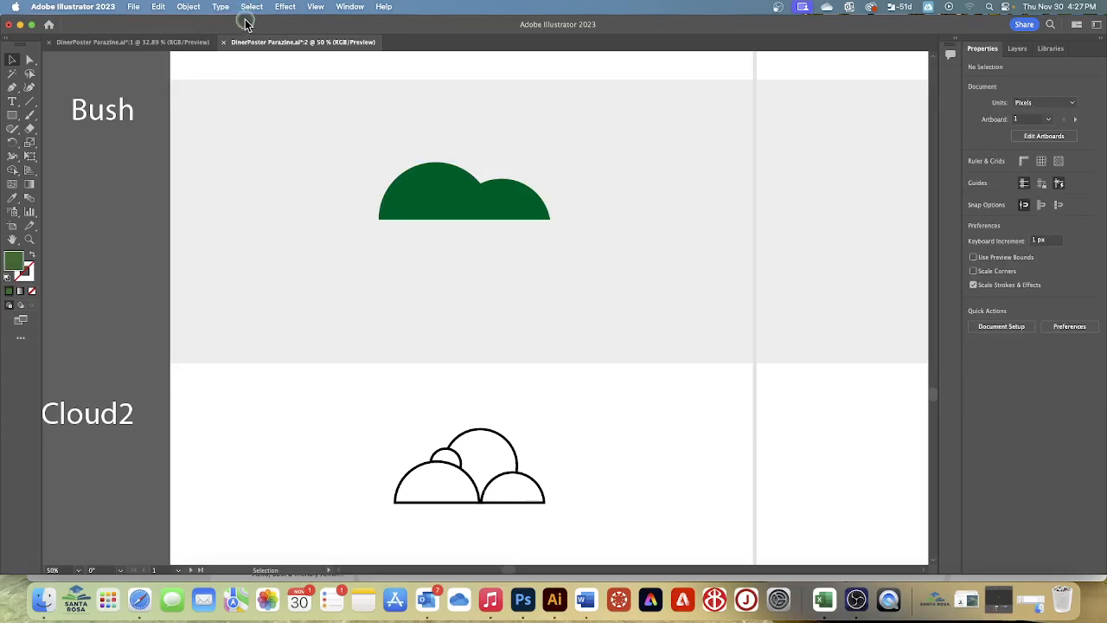
pyautogui.click(251, 7)
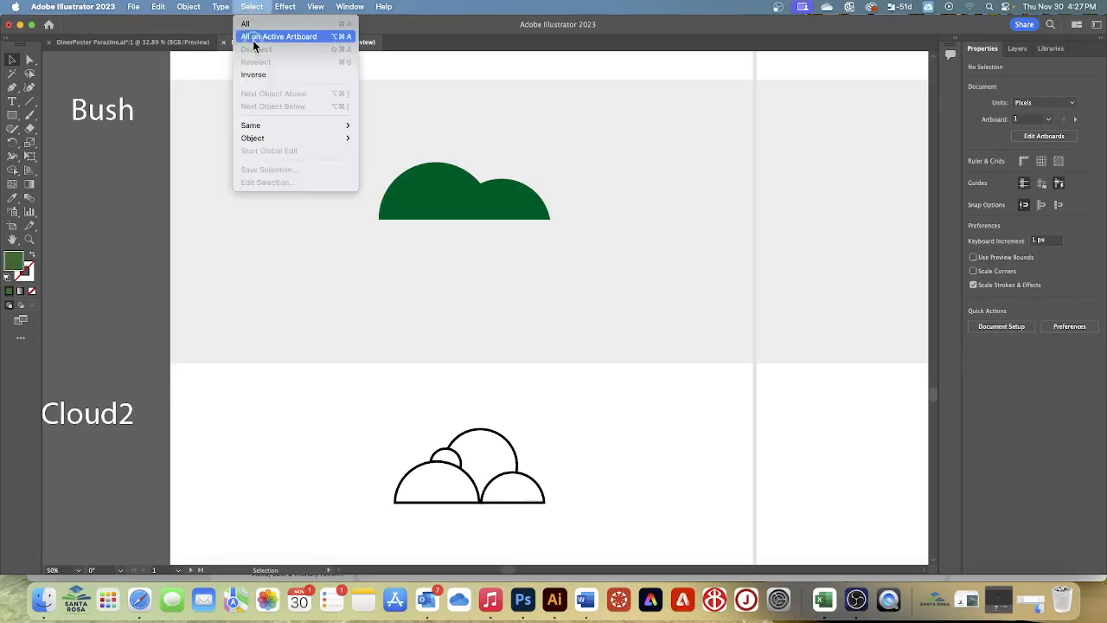
pyautogui.click(290, 276)
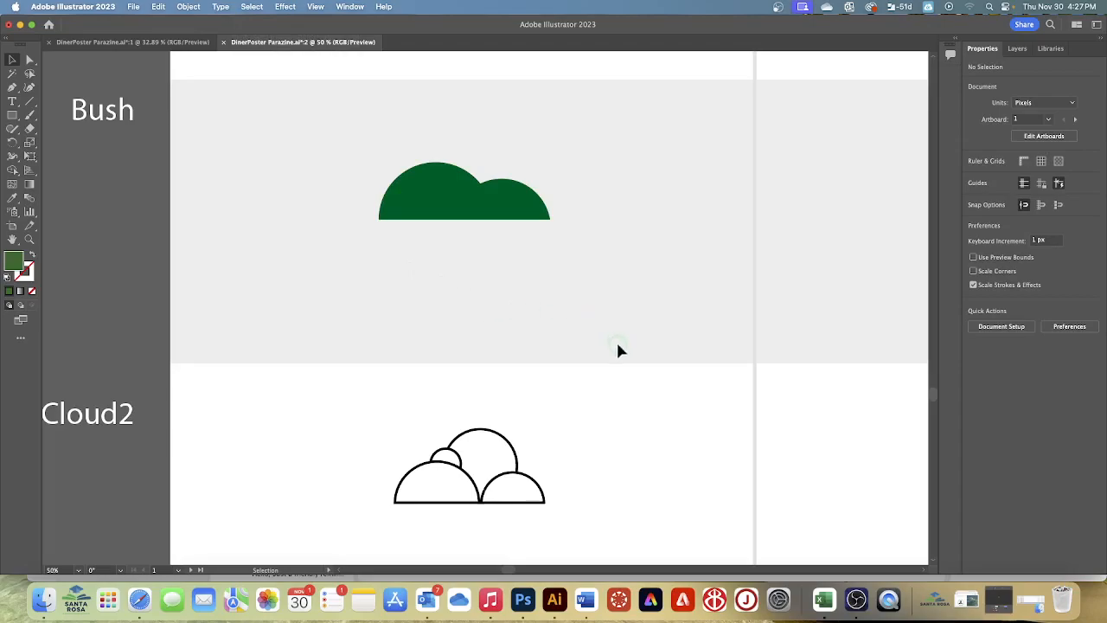
# Step: Combine the four Cloud2 shapes in the work area into a united, editable compound shape and deselect it
pyautogui.press('space')
pyautogui.moveTo(613, 359); pyautogui.dragTo(615, 187)
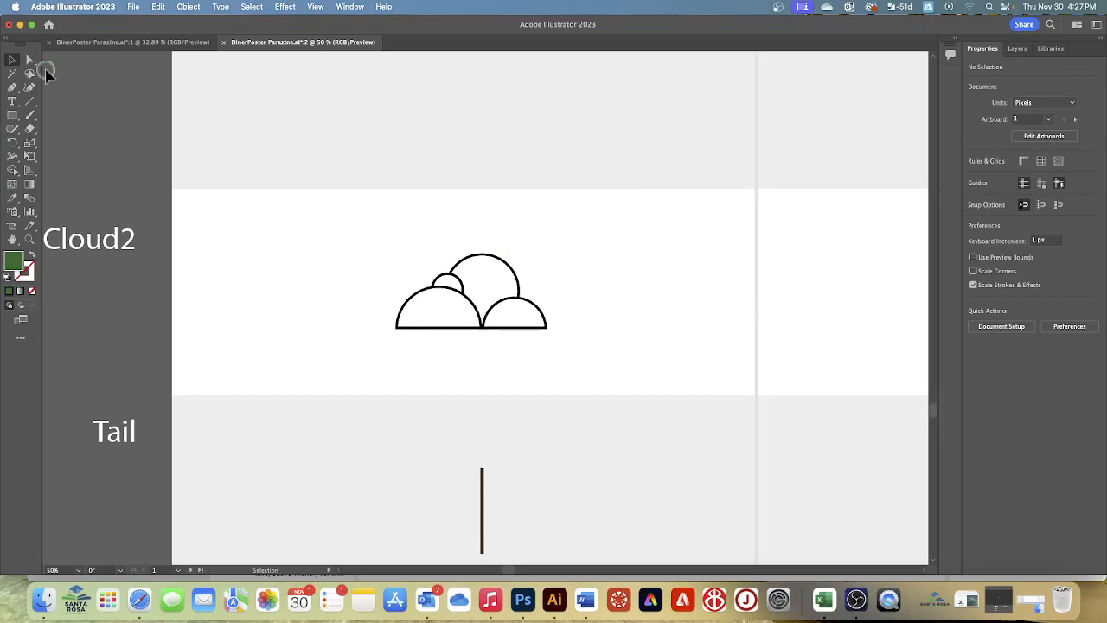
pyautogui.moveTo(360, 218); pyautogui.dragTo(583, 338)
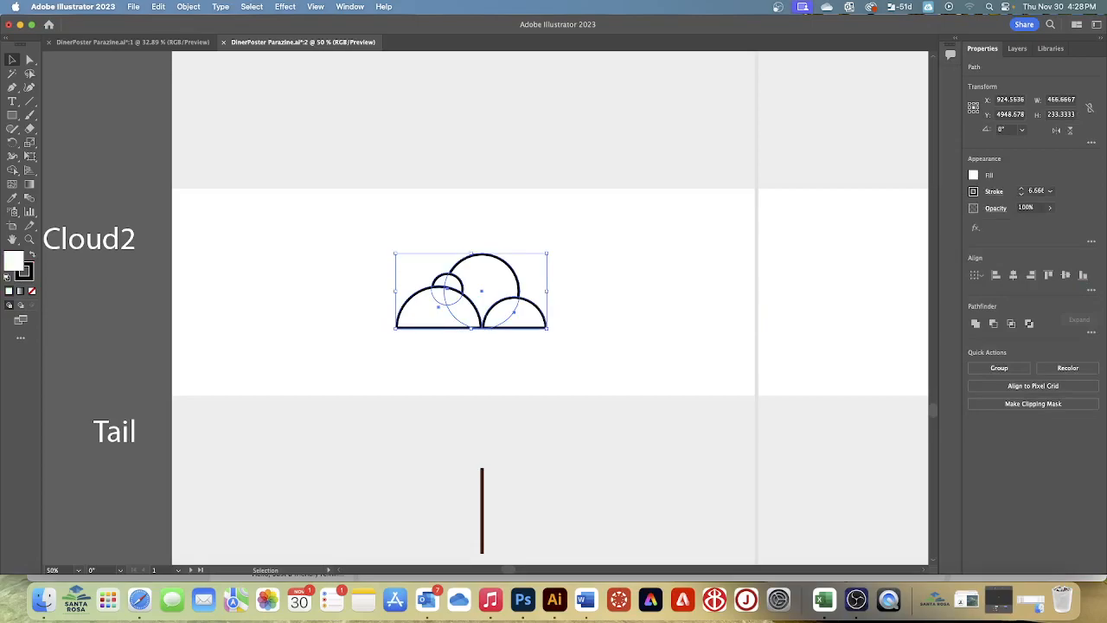
pyautogui.click(978, 326)
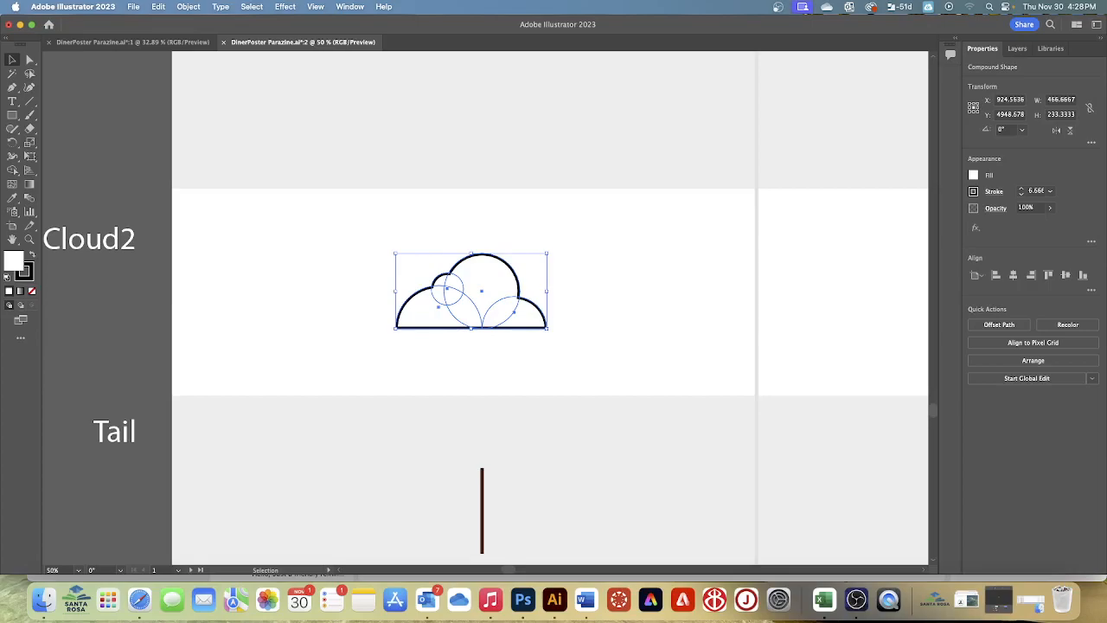
pyautogui.click(251, 7)
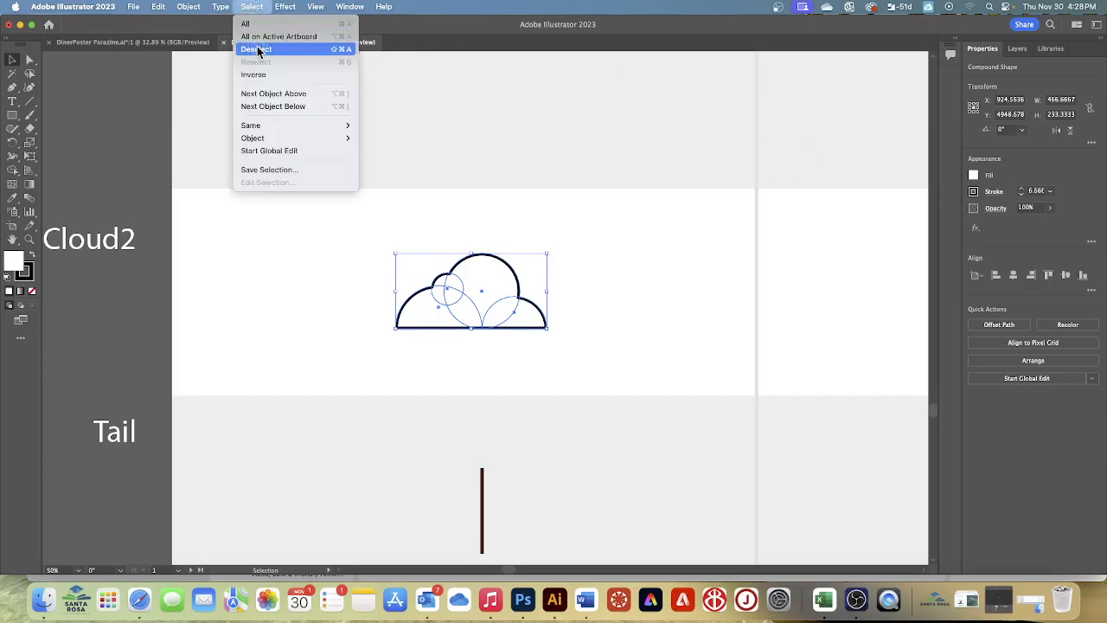
pyautogui.click(257, 49)
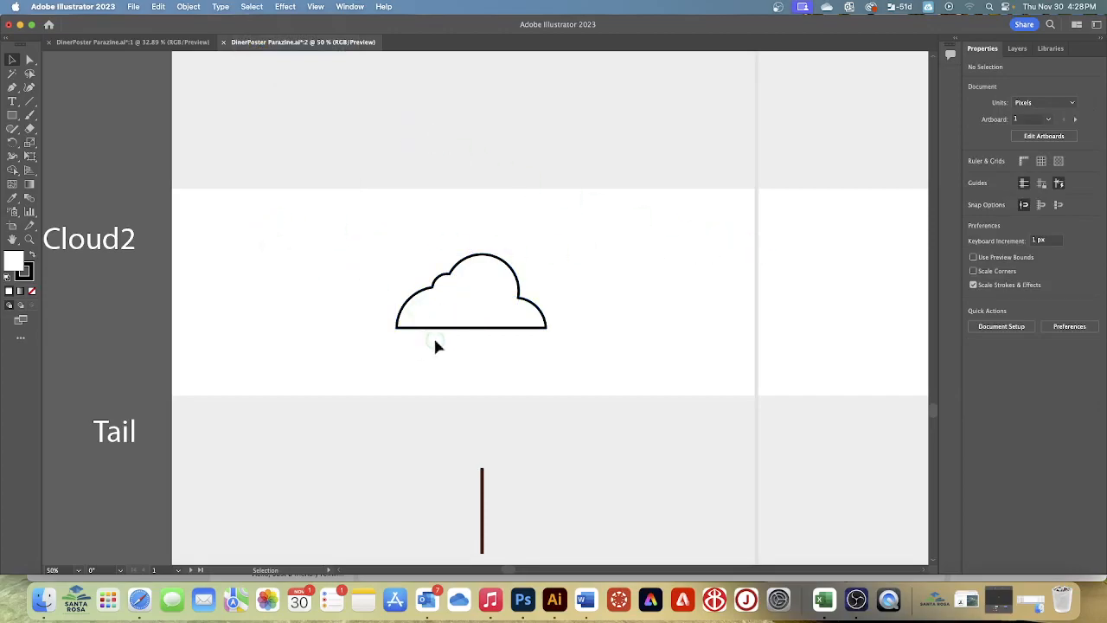
# Step: Isolate the Cloud2 compound shape, shrink its largest circle to about 202 px with its base kept in place, and exit isolation
pyautogui.doubleClick(482, 298)
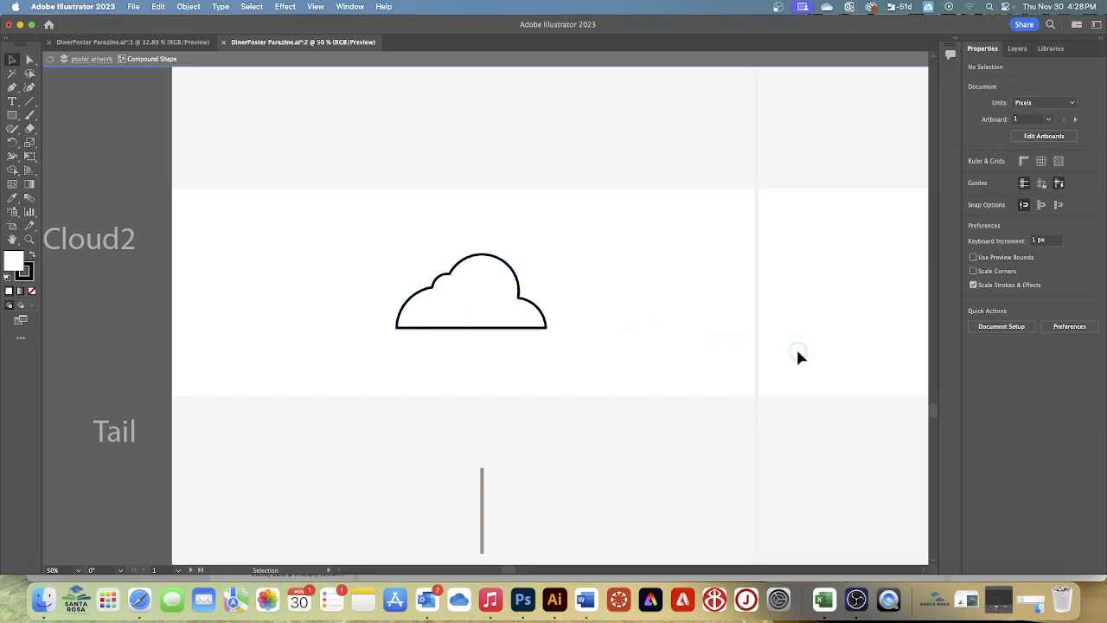
pyautogui.click(481, 287)
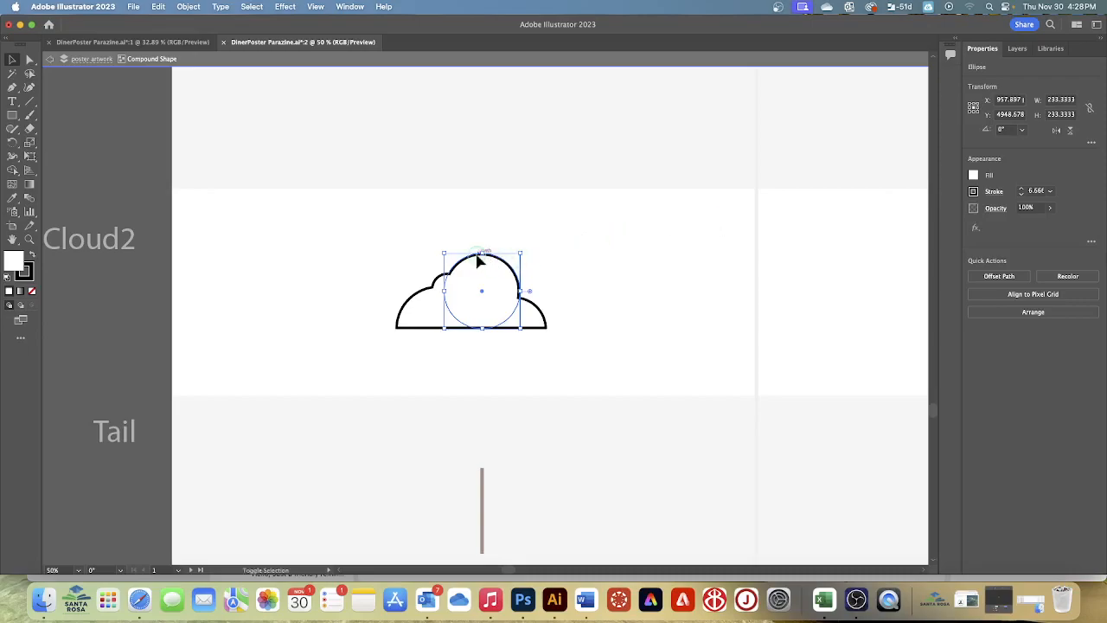
pyautogui.moveTo(482, 254); pyautogui.dragTo(482, 265)
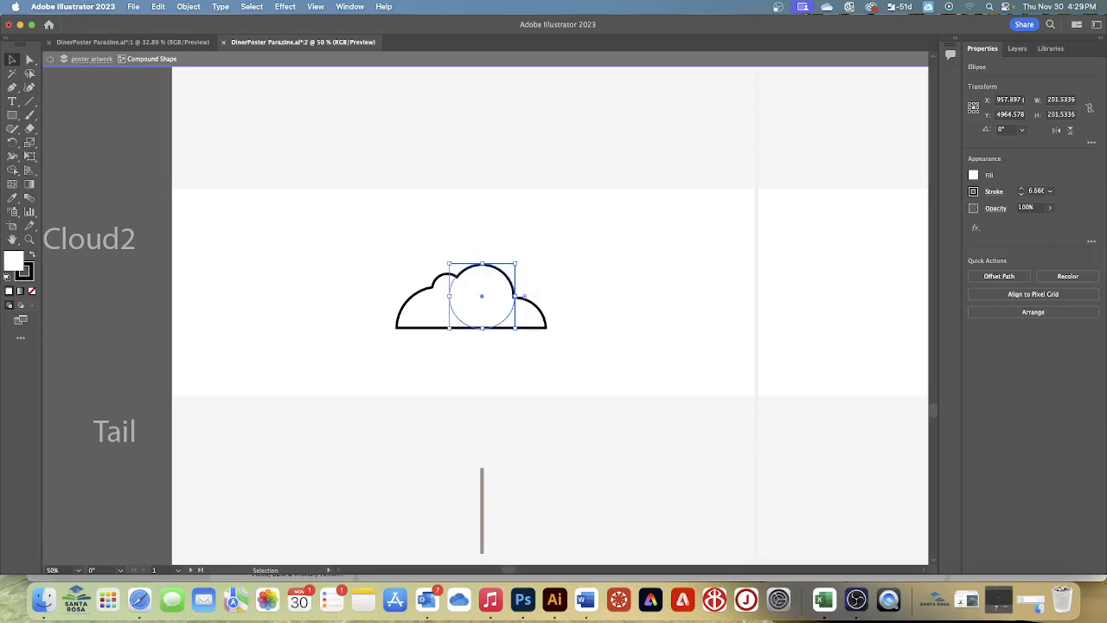
pyautogui.press('Escape')
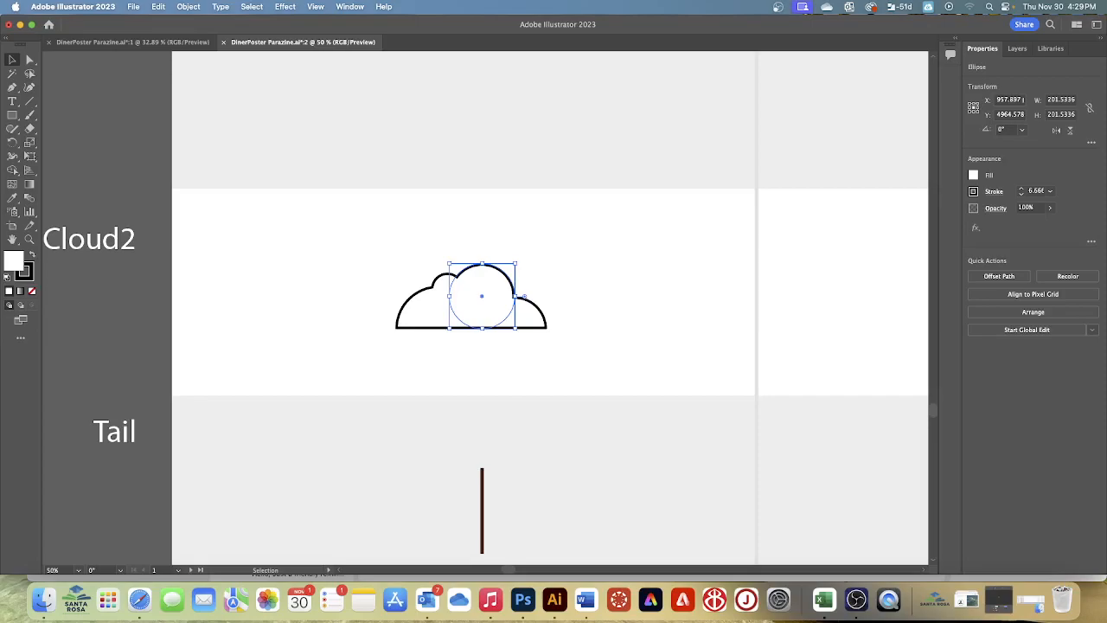
pyautogui.click(638, 275)
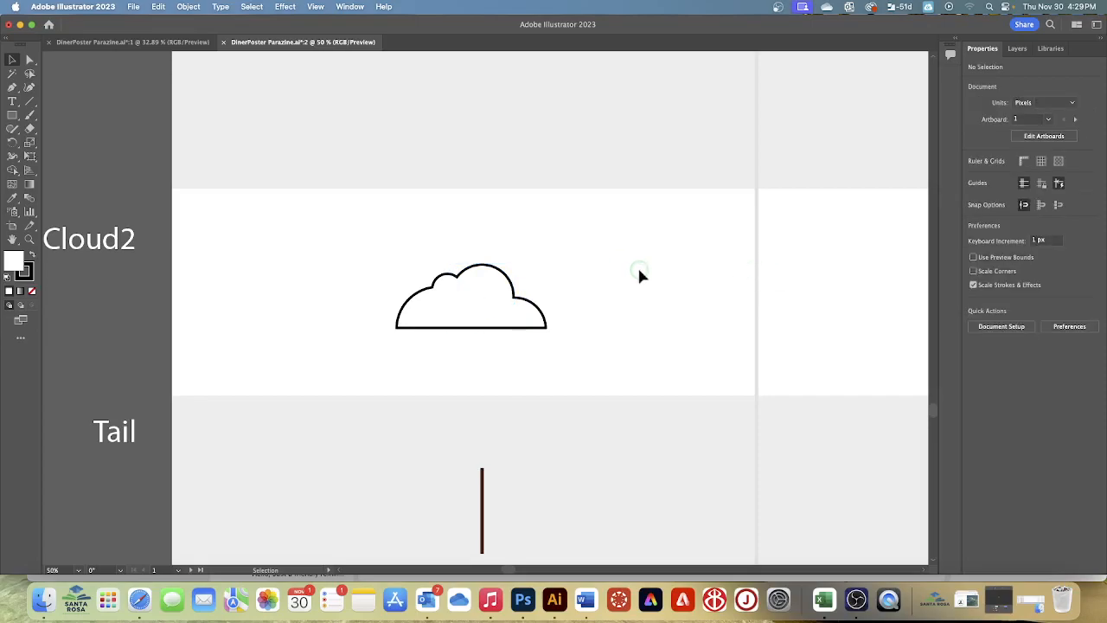
# Step: Expand the appearance of the Cloud2 compound shape
pyautogui.click(482, 309)
pyautogui.click(483, 316)
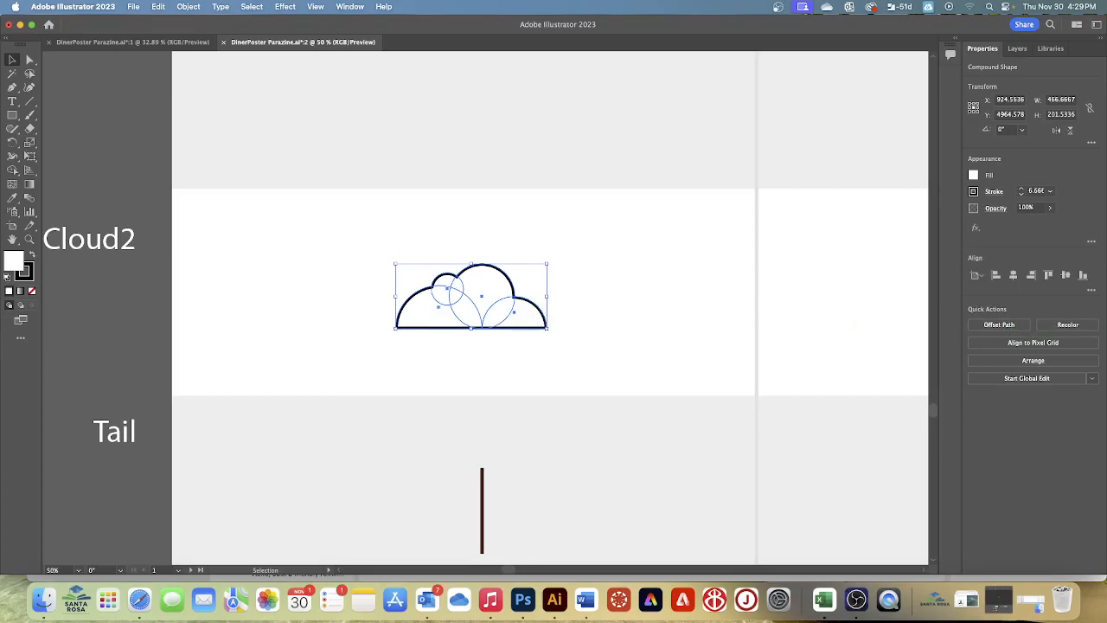
pyautogui.click(190, 6)
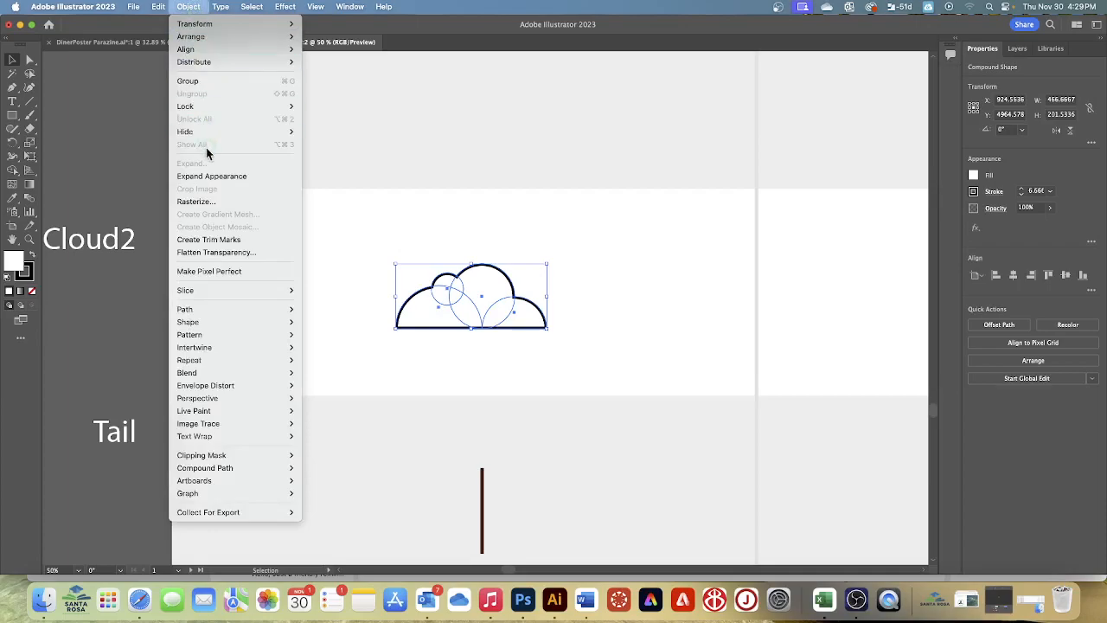
pyautogui.click(208, 176)
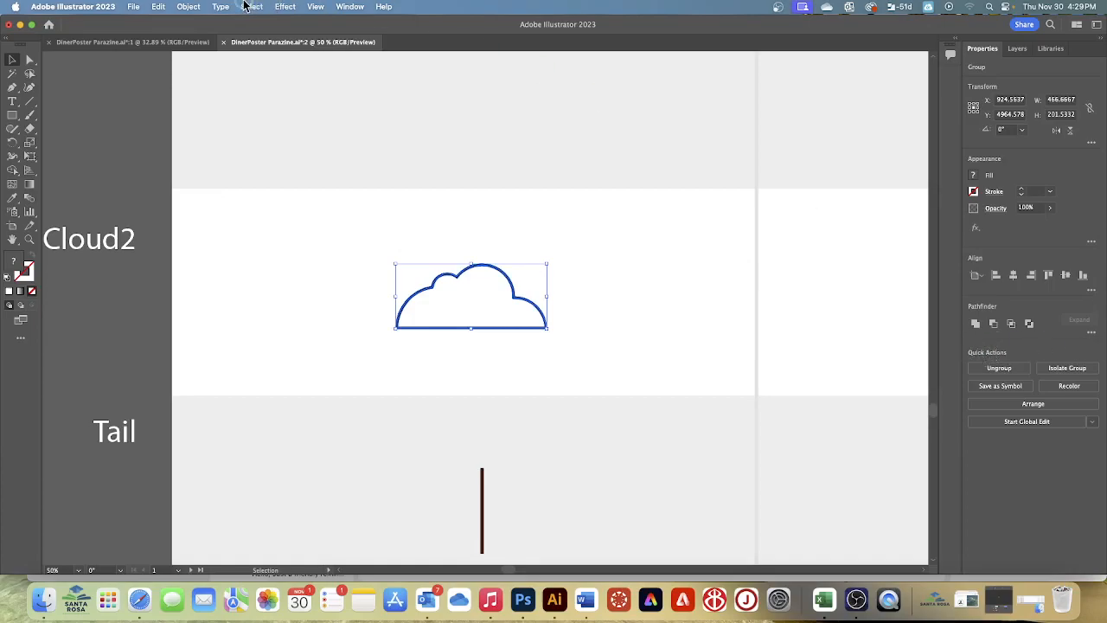
# Step: Copy the white fill and 10 pt stroke from the final example Cloud2 onto the work-area Cloud2 with the Eyedropper, and deselect it
pyautogui.click(316, 7)
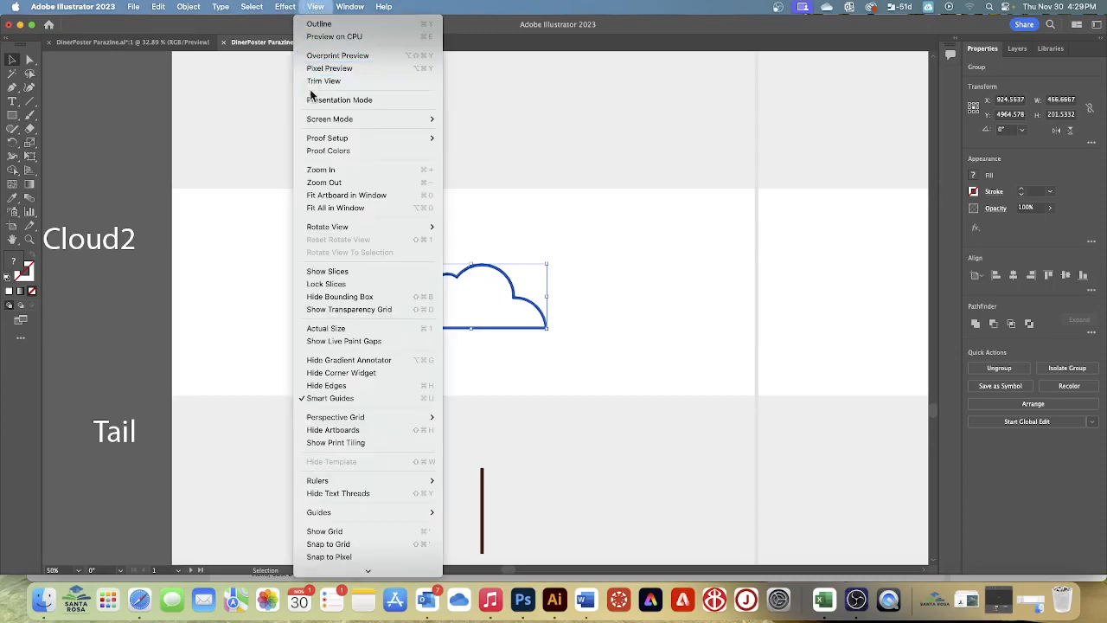
pyautogui.click(328, 195)
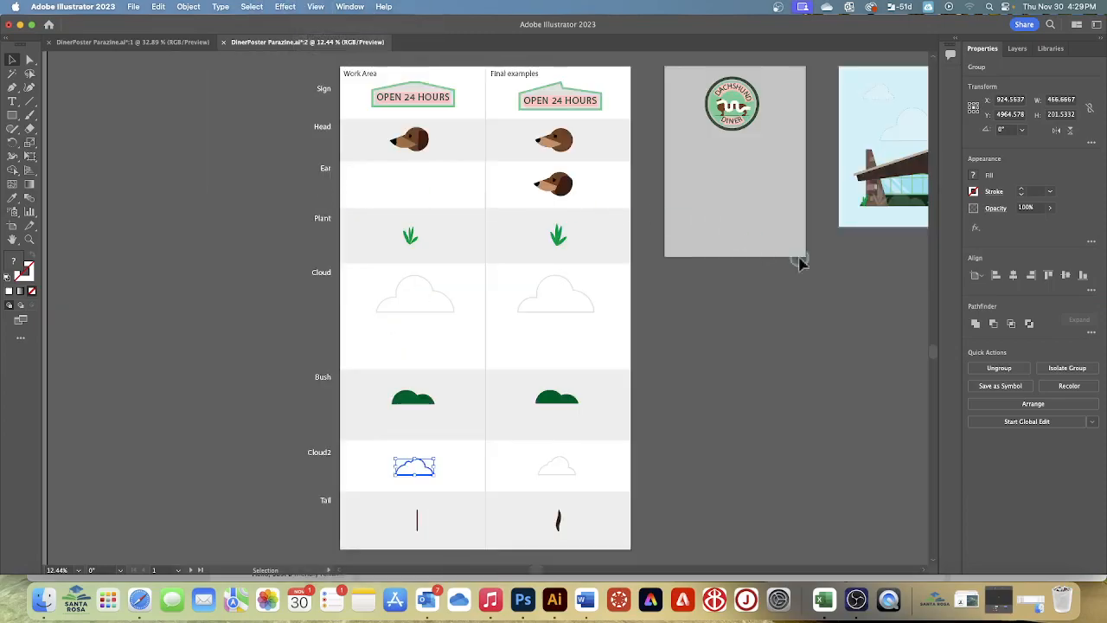
pyautogui.click(12, 198)
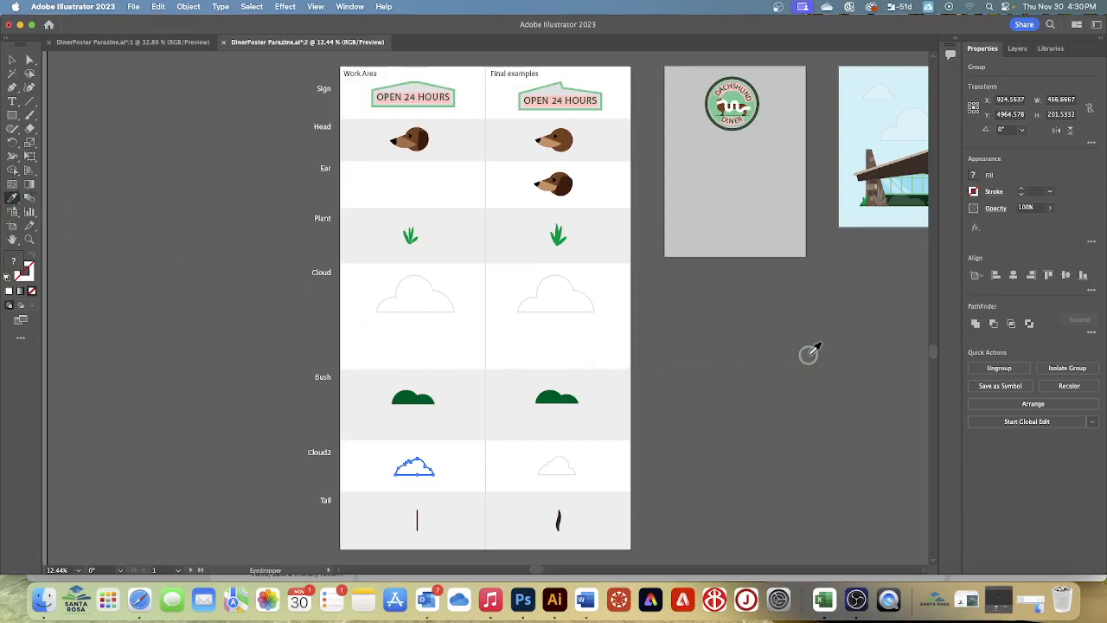
pyautogui.click(559, 467)
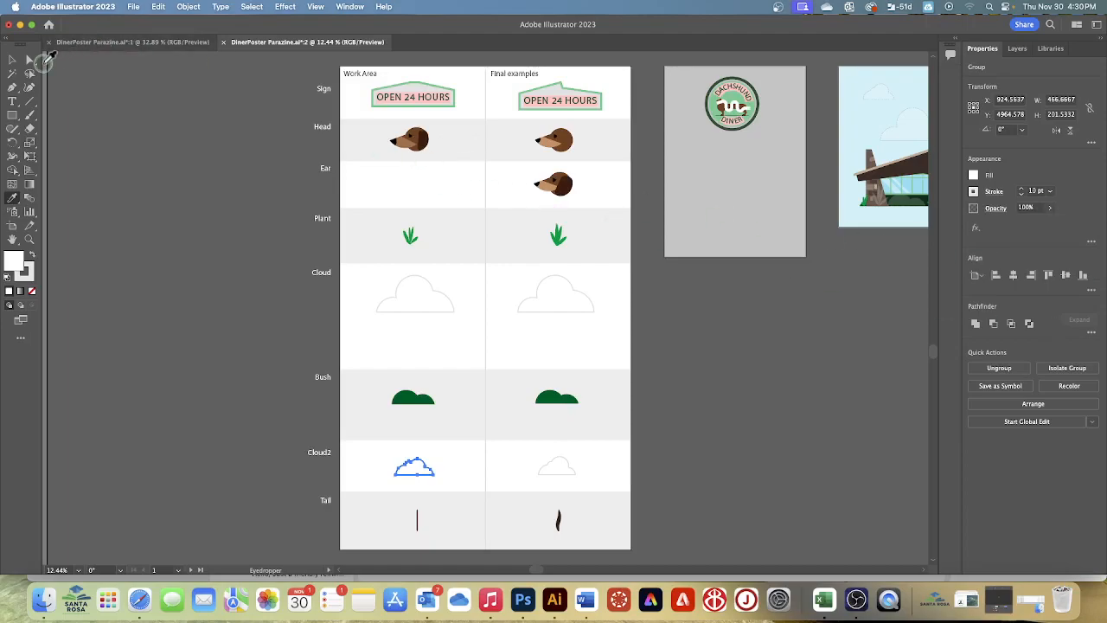
pyautogui.click(13, 61)
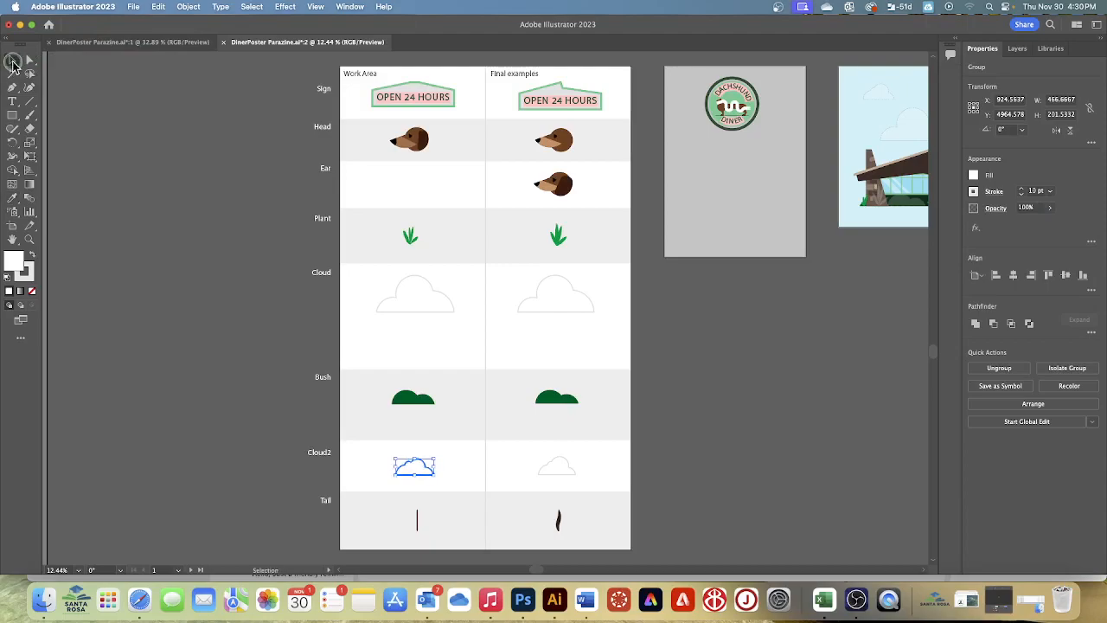
pyautogui.click(244, 8)
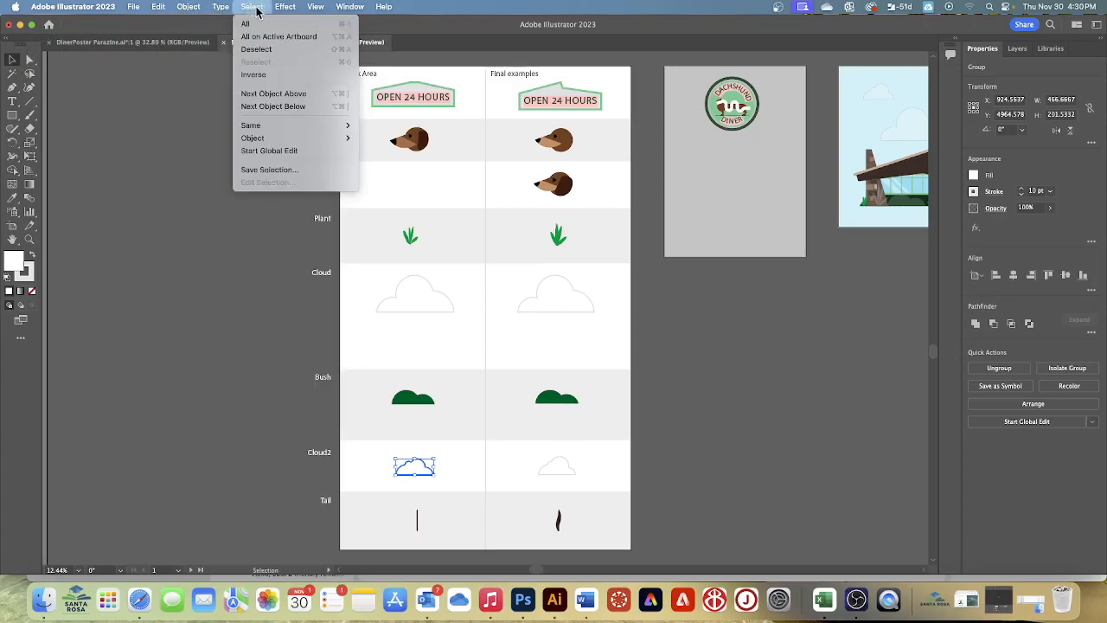
pyautogui.click(264, 50)
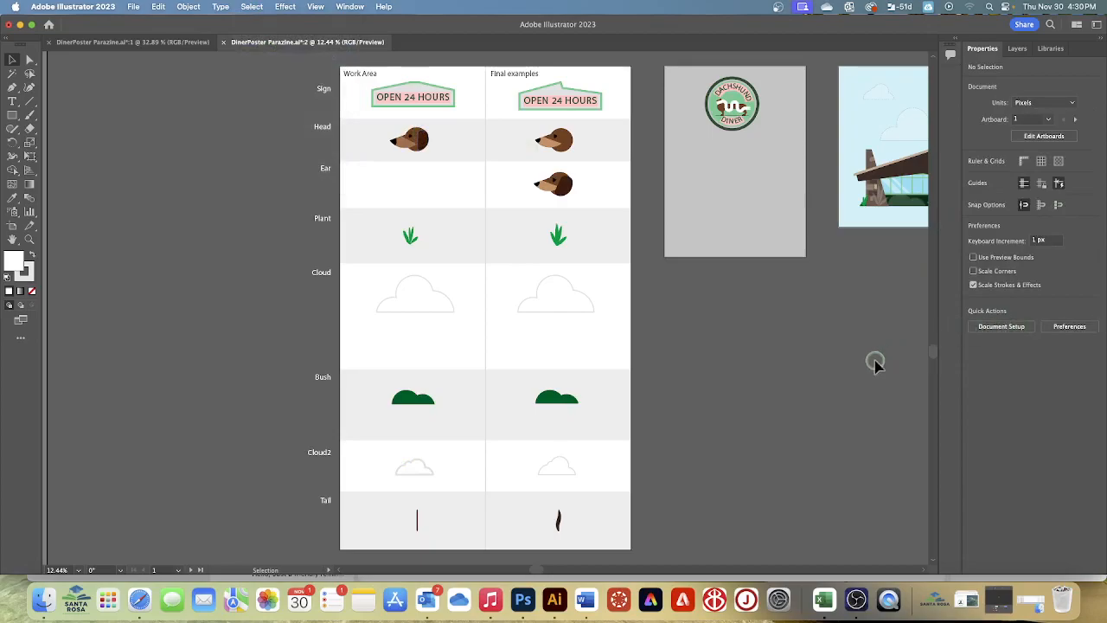
# Step: Bend the straight Tail line in the work area into a gentle S-curve with the Reshape tool, curving its middle and lower part in opposite directions
pyautogui.click(418, 520)
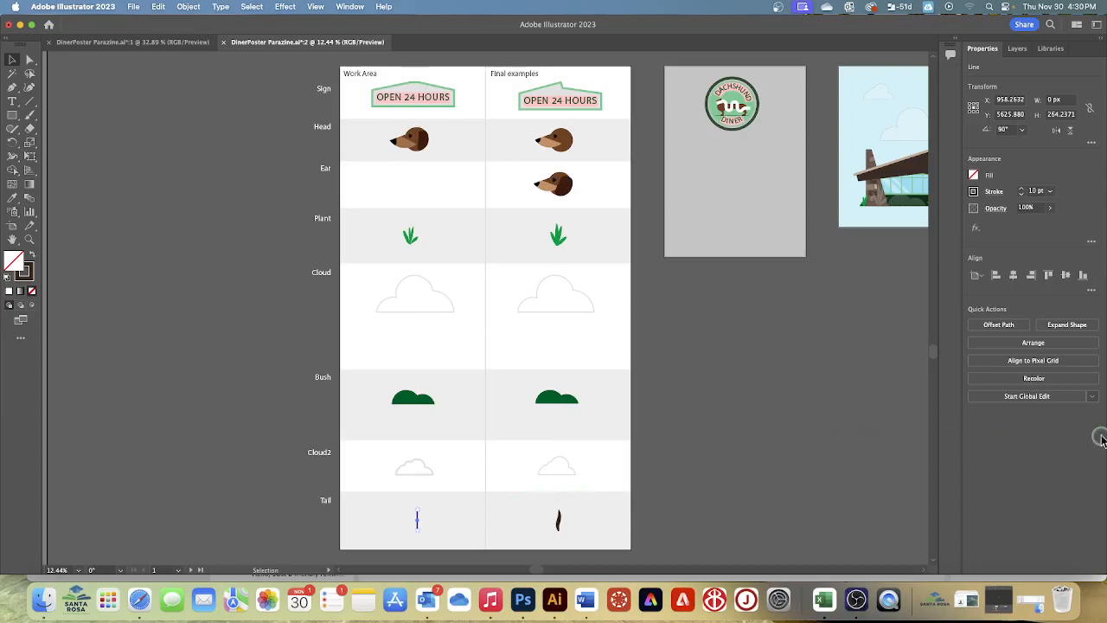
pyautogui.click(1052, 397)
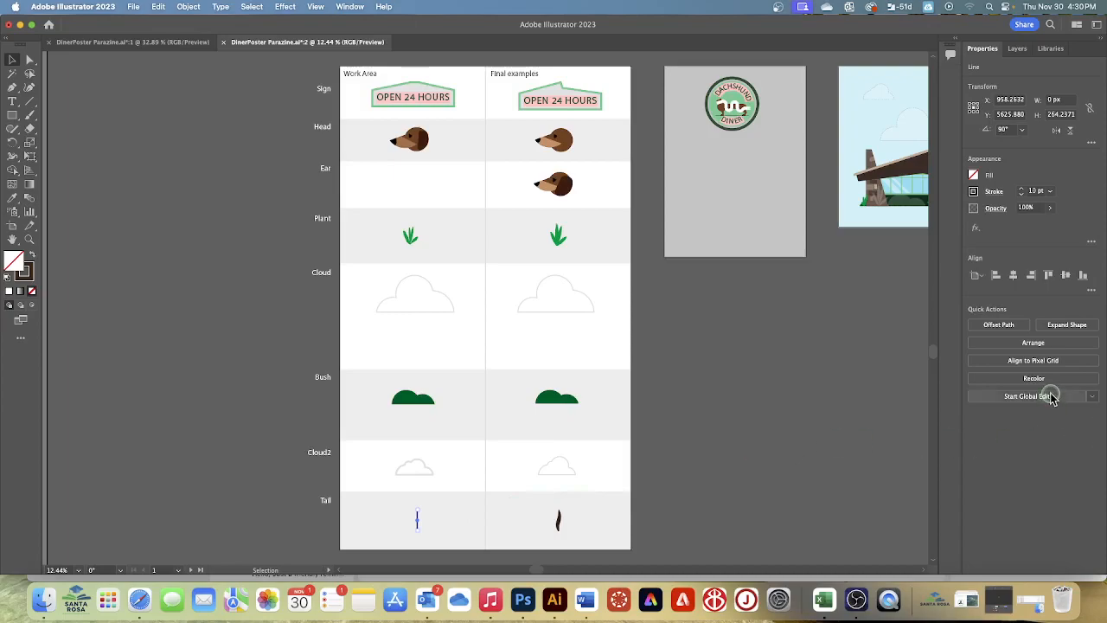
pyautogui.press('super+equal')
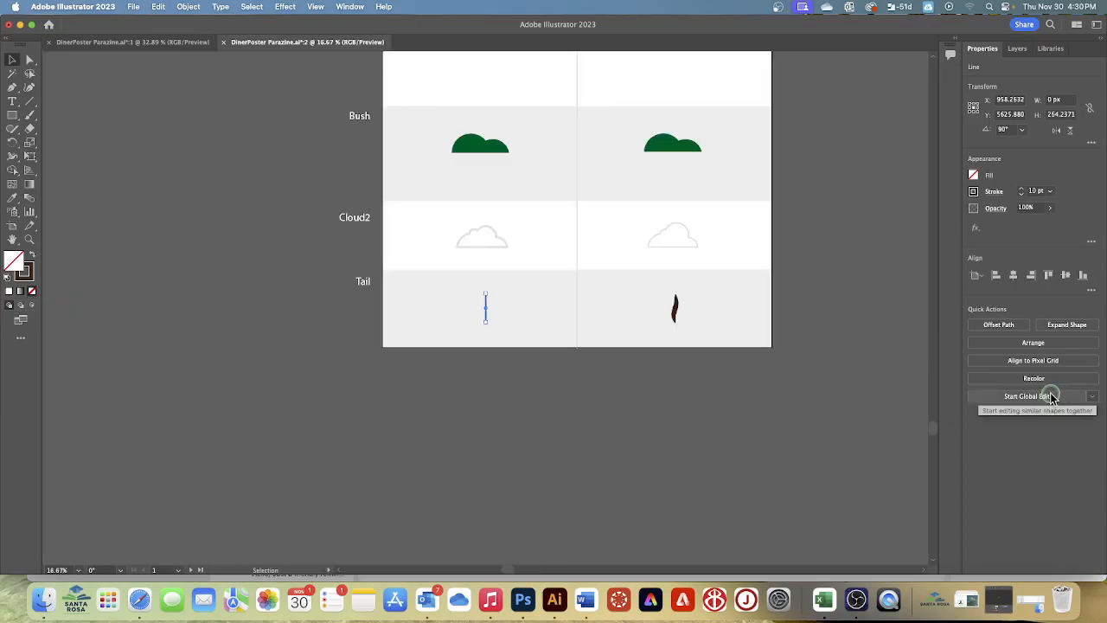
pyautogui.press('super+equal')
pyautogui.press('super+equal')
pyautogui.press('super+equal')
pyautogui.press('super+equal')
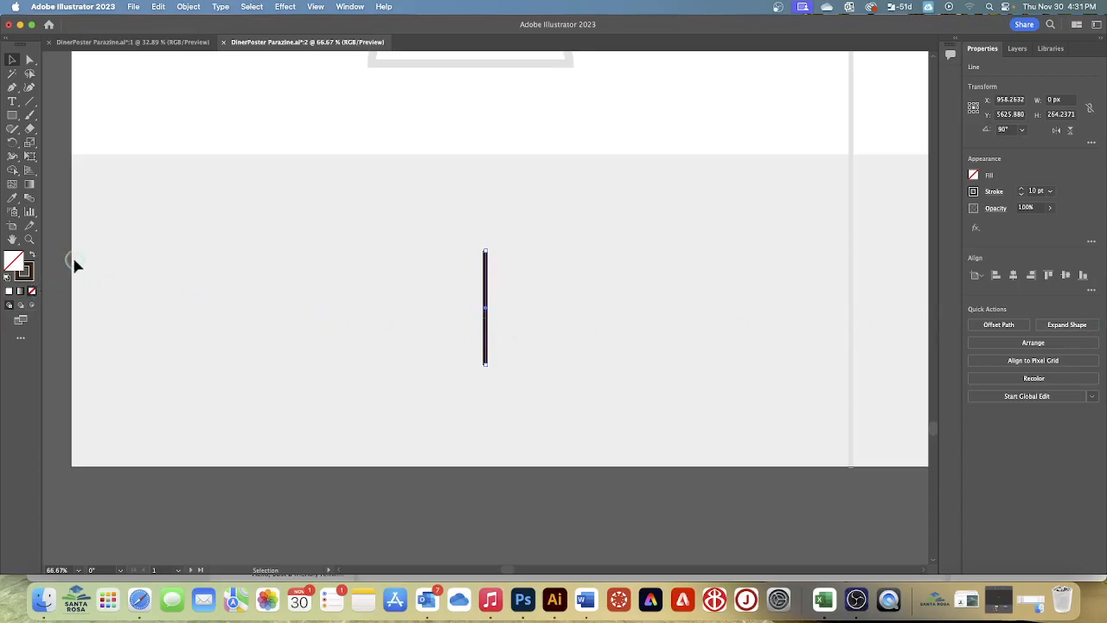
pyautogui.click(29, 144)
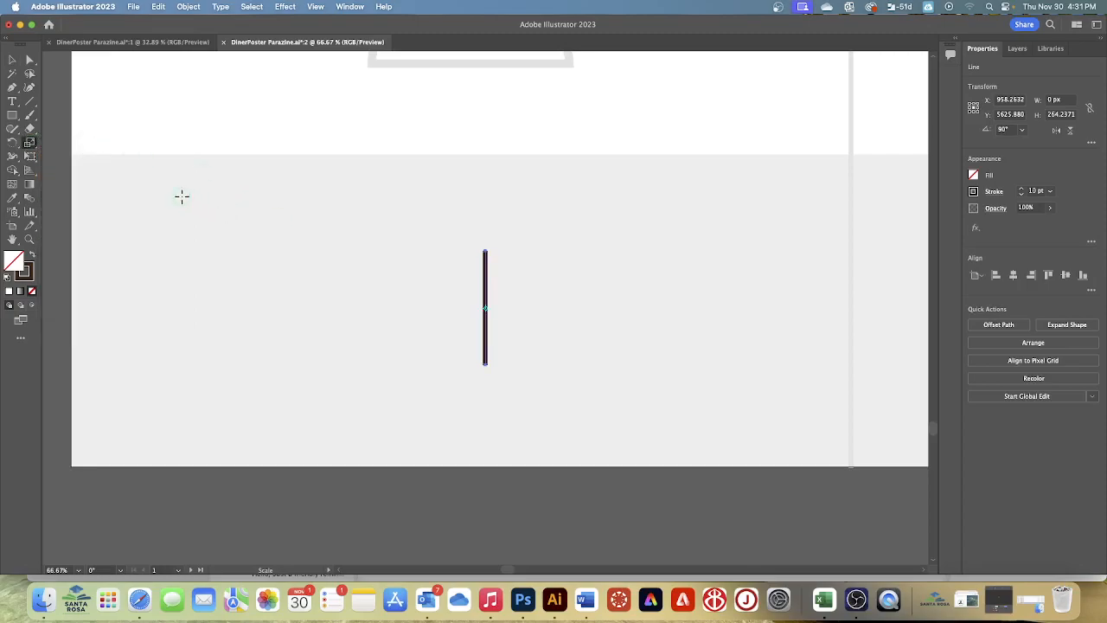
pyautogui.click(32, 144)
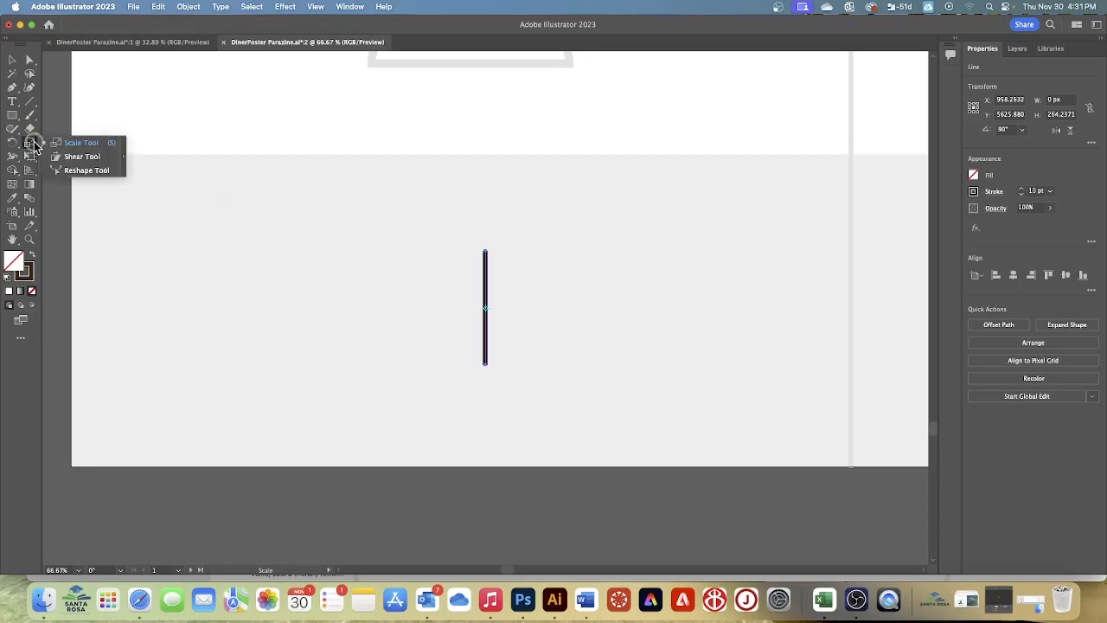
pyautogui.click(84, 171)
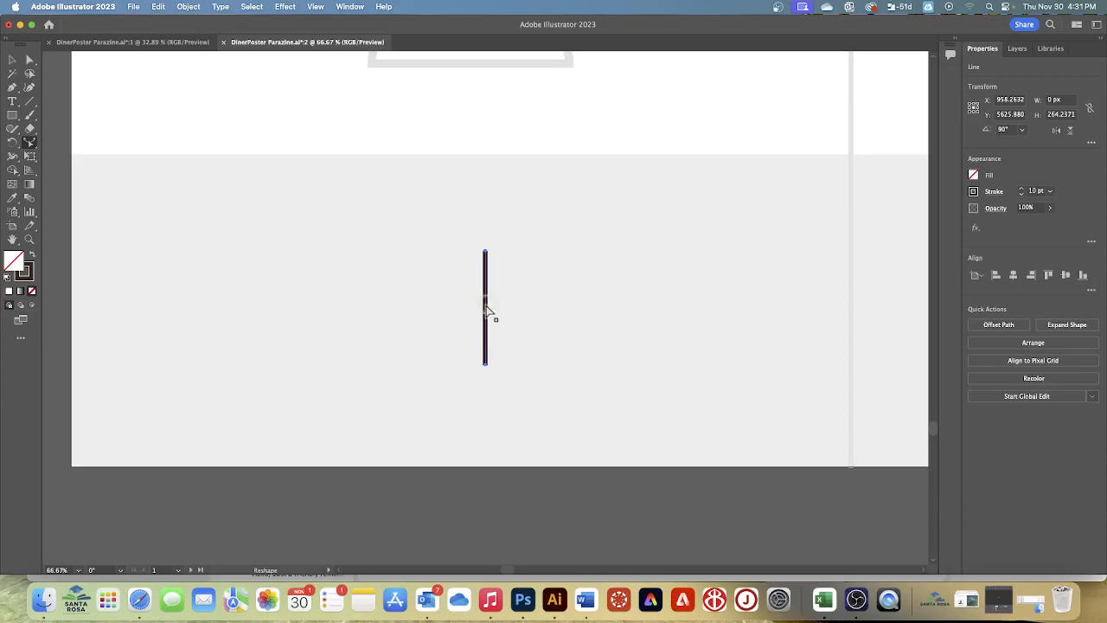
pyautogui.moveTo(486, 310); pyautogui.dragTo(494, 309)
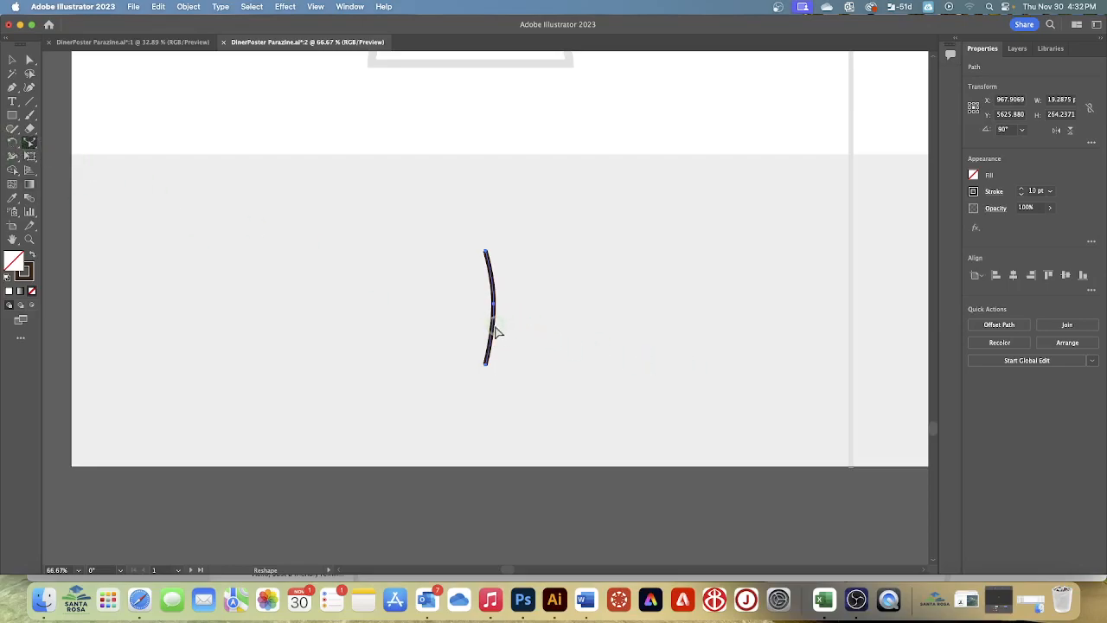
pyautogui.moveTo(494, 339); pyautogui.dragTo(483, 327)
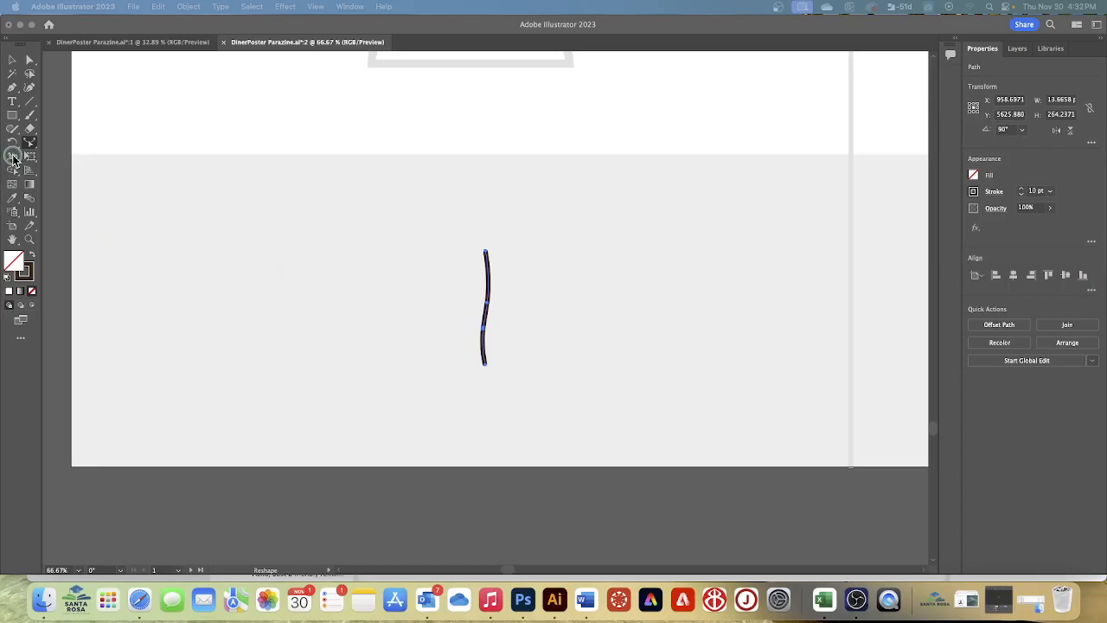
pyautogui.click(223, 224)
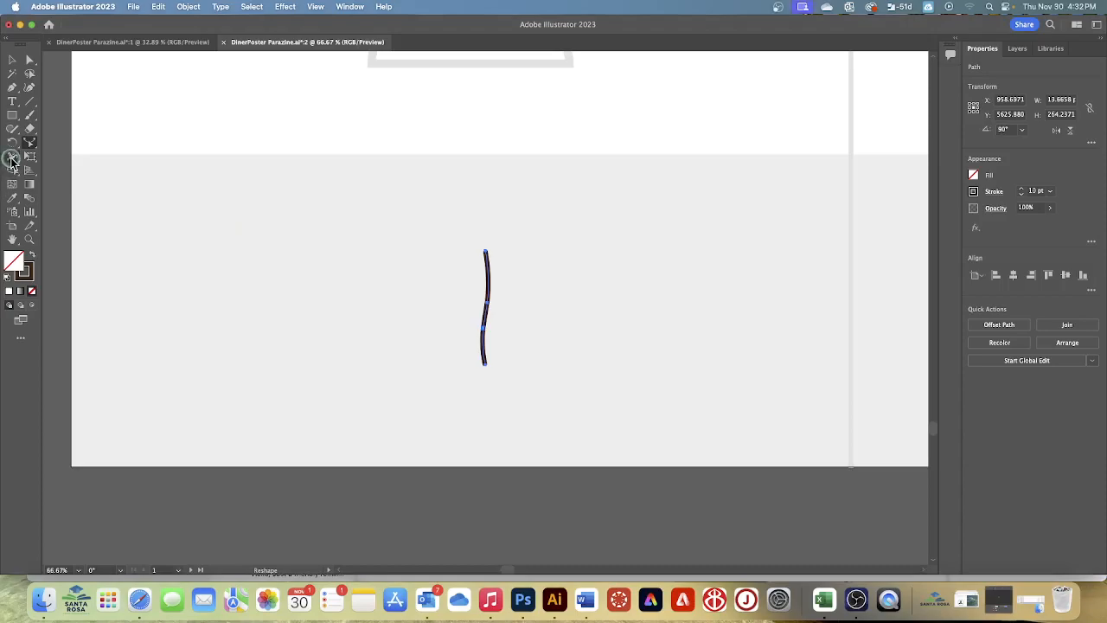
# Step: Widen the middle of the tail stroke to about 45 px with the Width tool and shift that width point slightly down the path
pyautogui.click(12, 159)
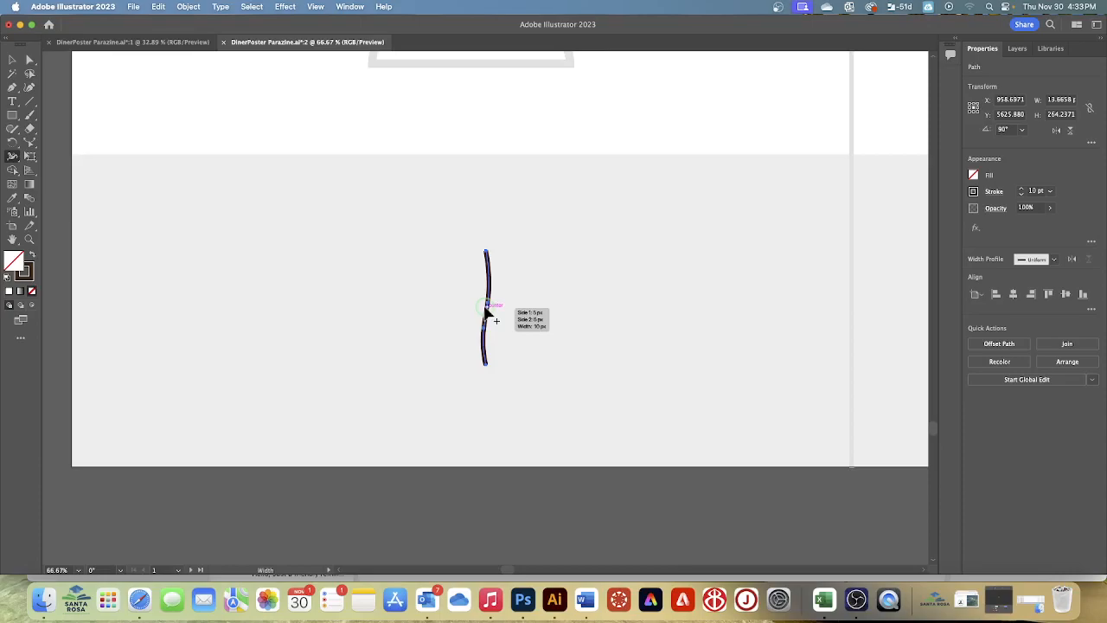
pyautogui.hscroll(1, 485, 308)
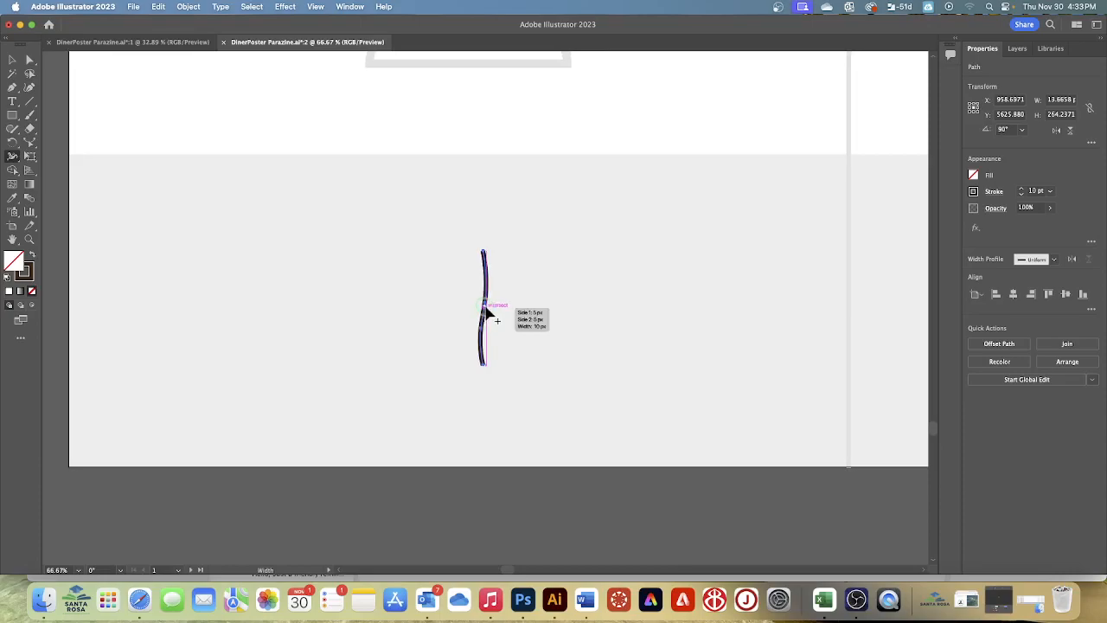
pyautogui.moveTo(487, 309); pyautogui.dragTo(495, 311)
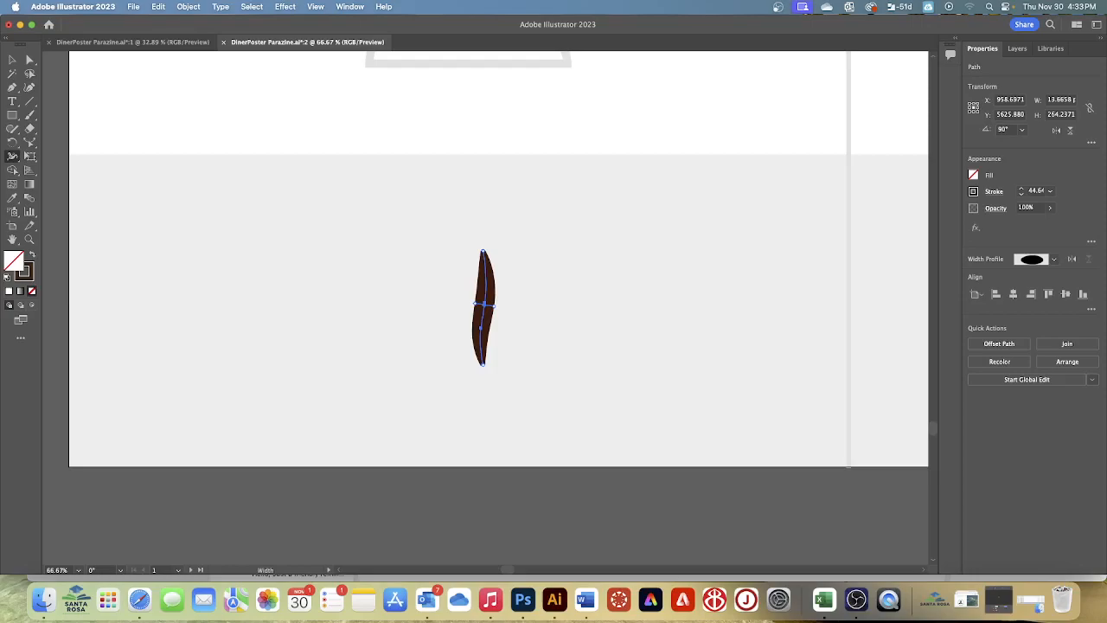
pyautogui.click(727, 302)
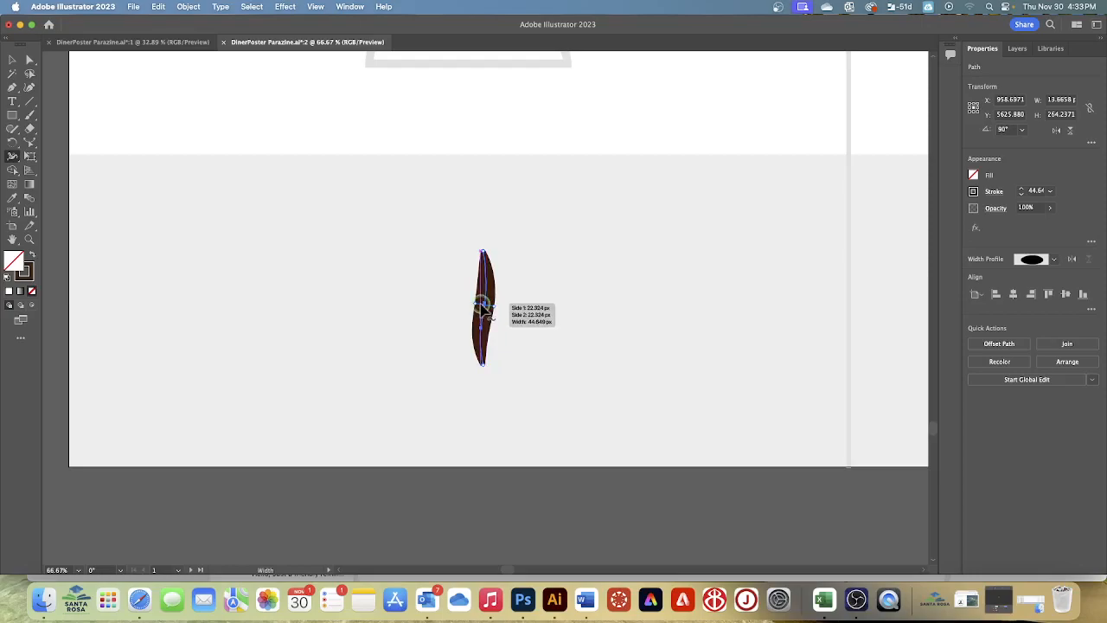
pyautogui.moveTo(482, 305)
pyautogui.mouseDown()
pyautogui.moveTo(486, 285)
pyautogui.moveTo(486, 352)
pyautogui.moveTo(488, 277)
pyautogui.moveTo(487, 349)
pyautogui.moveTo(484, 310)
pyautogui.mouseUp()
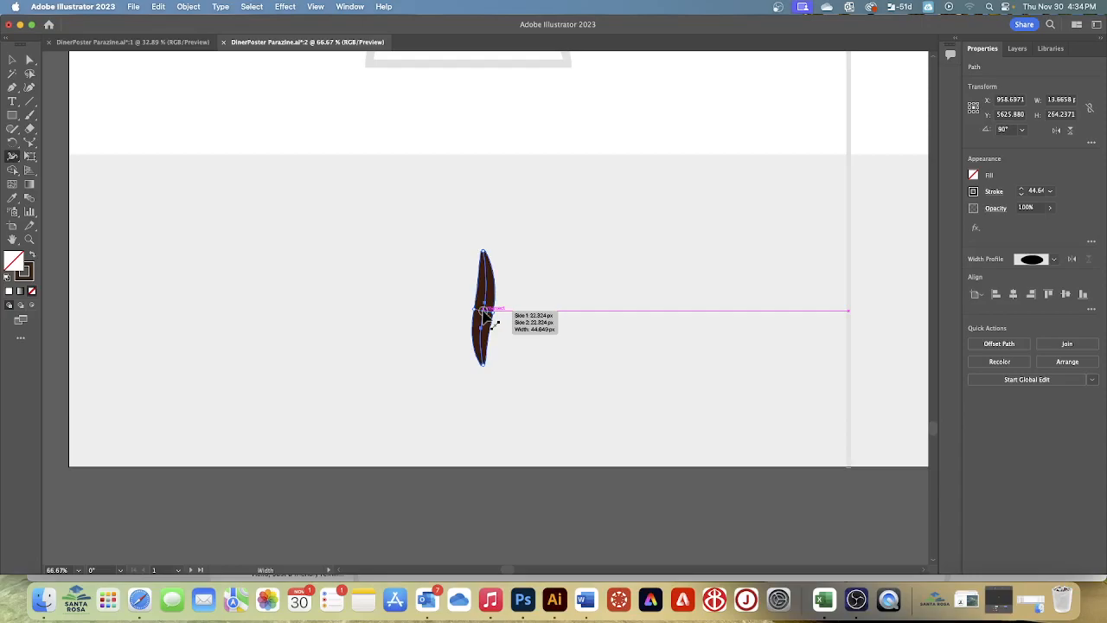
pyautogui.moveTo(485, 310); pyautogui.dragTo(484, 310)
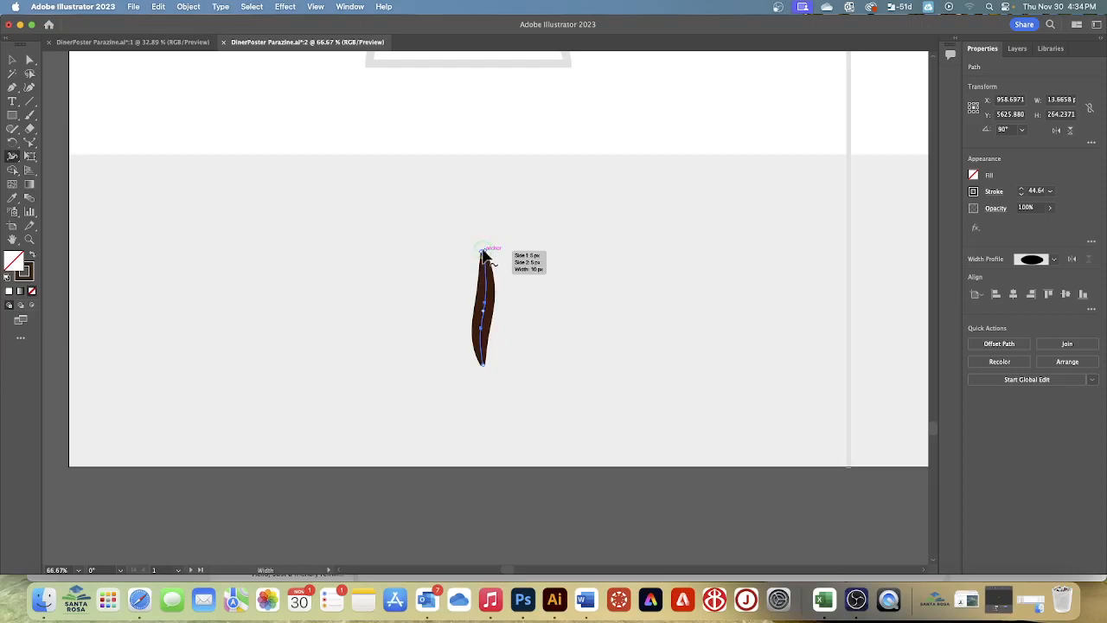
# Step: Set the total width of the tail's upper end point to 0 px so it tapers to a tip
pyautogui.doubleClick(485, 254)
pyautogui.moveTo(501, 225); pyautogui.dragTo(655, 244)
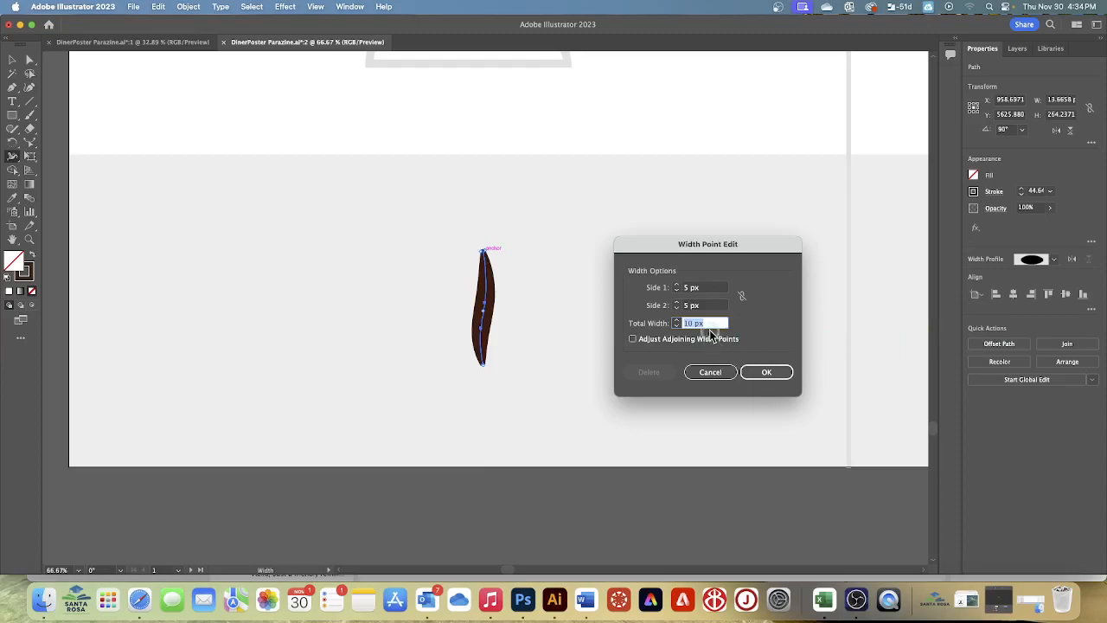
pyautogui.write('0')
pyautogui.click(780, 382)
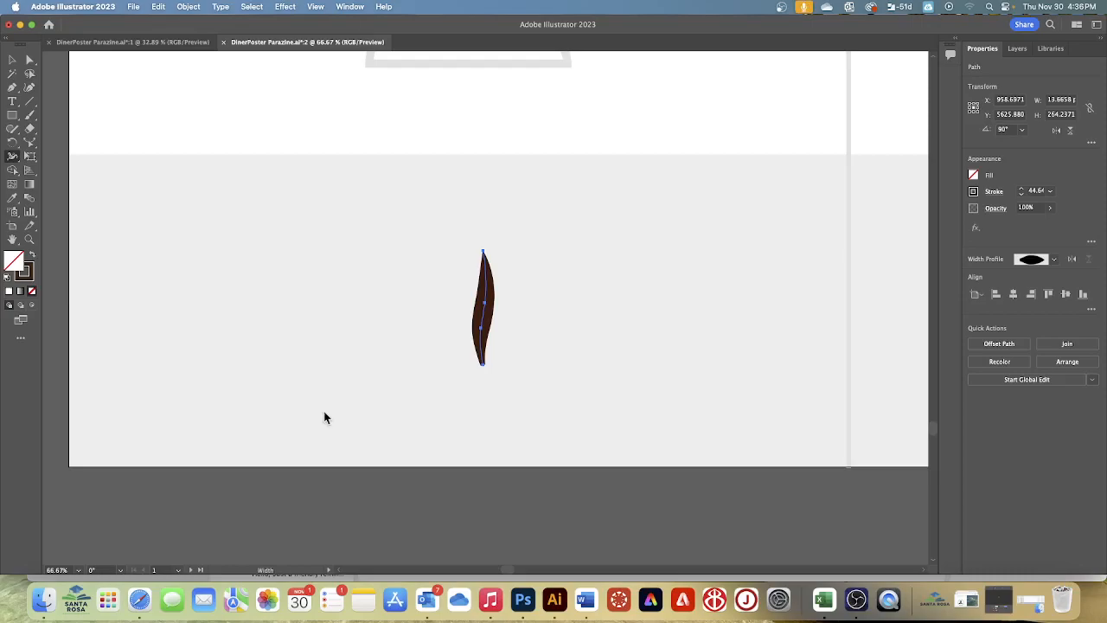
# Step: Go to artboard 2 and make an Intertwine object from the logo's white scarf and the brown dachshund
pyautogui.click(177, 571)
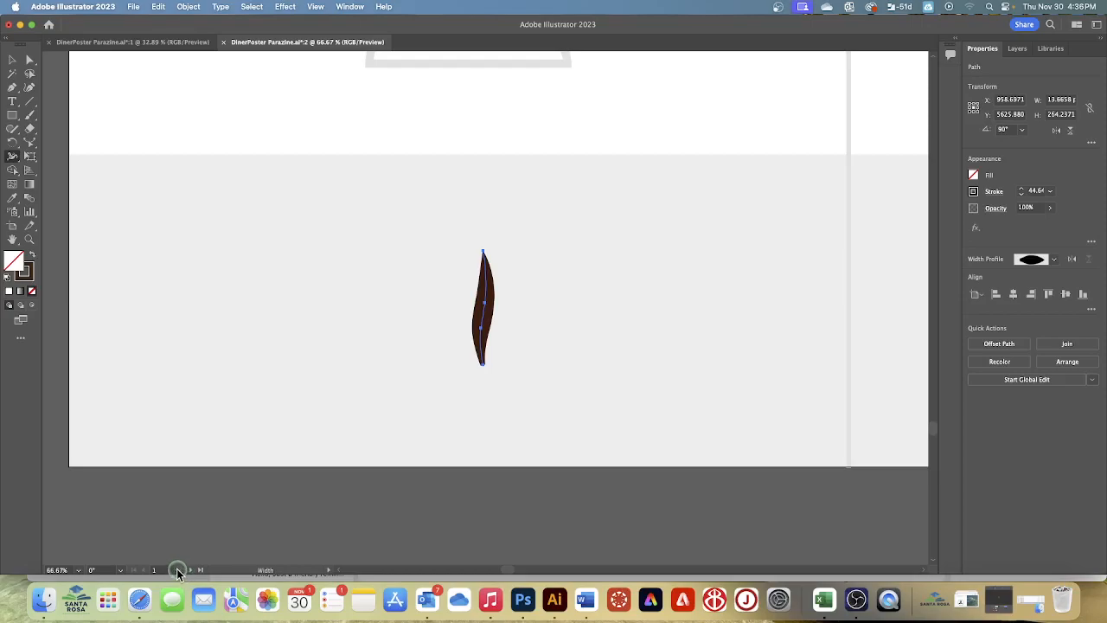
pyautogui.click(177, 571)
pyautogui.click(205, 546)
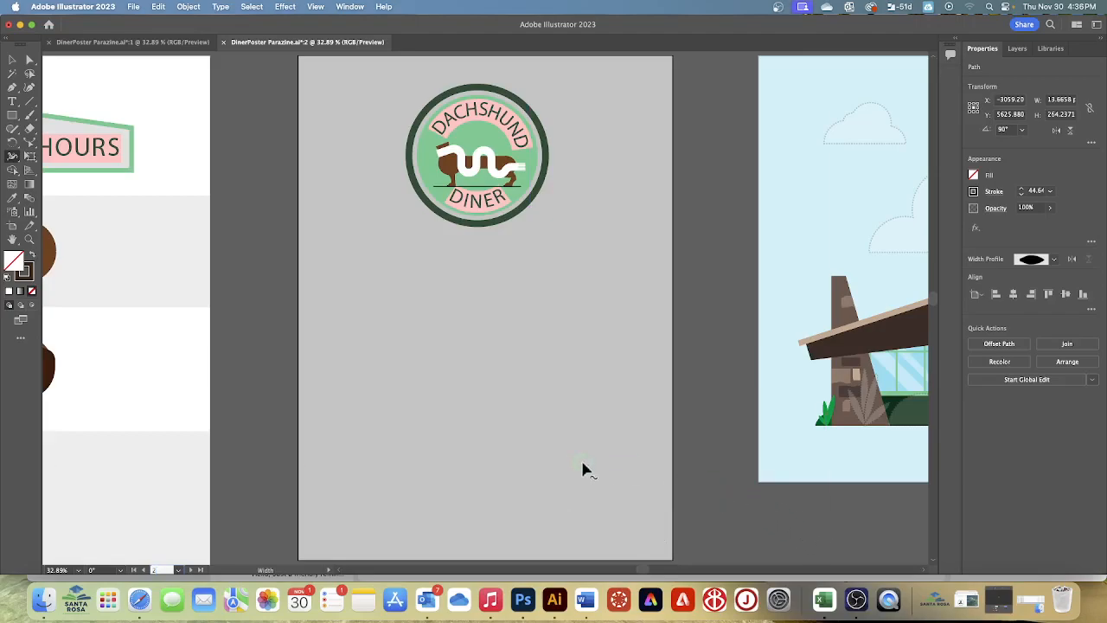
pyautogui.click(12, 59)
pyautogui.click(475, 173)
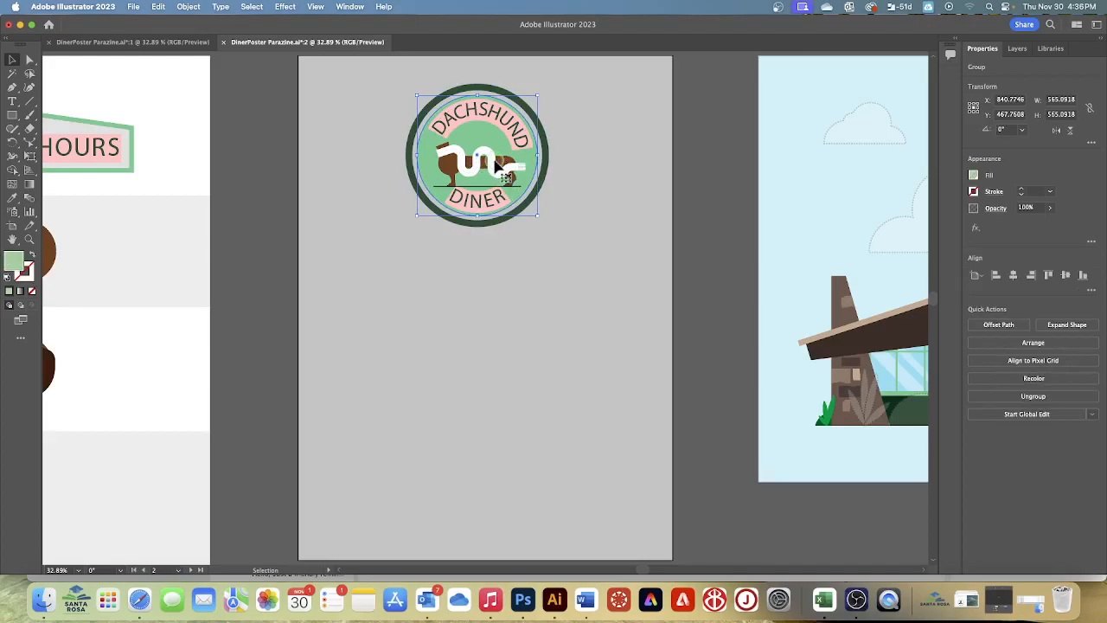
pyautogui.click(509, 164)
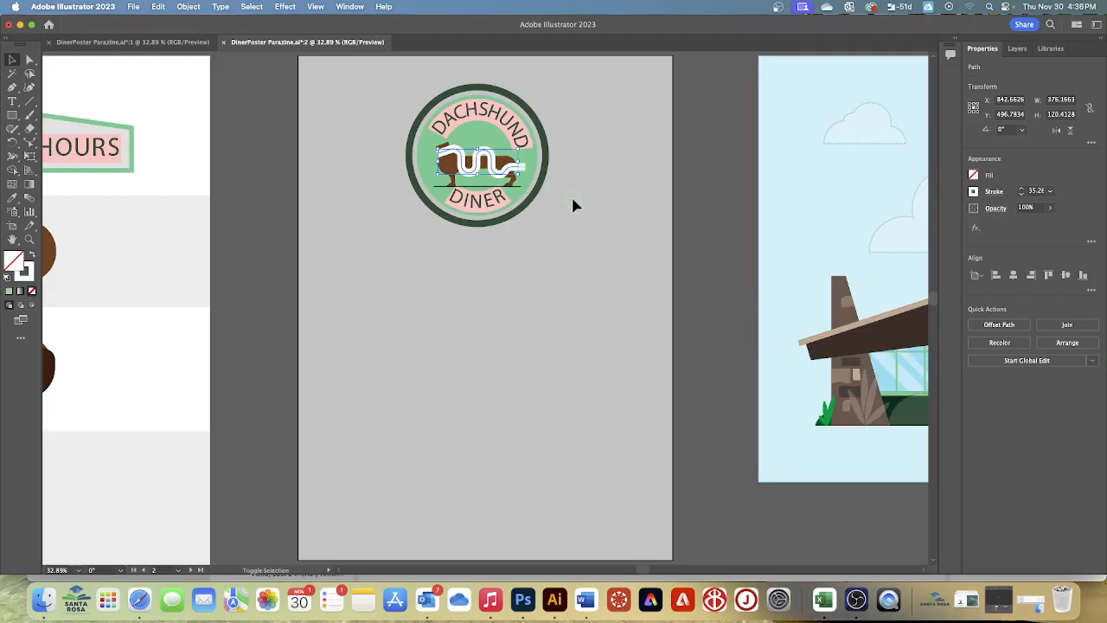
pyautogui.keyDown('shift'); pyautogui.click(457, 174); pyautogui.keyUp('shift')
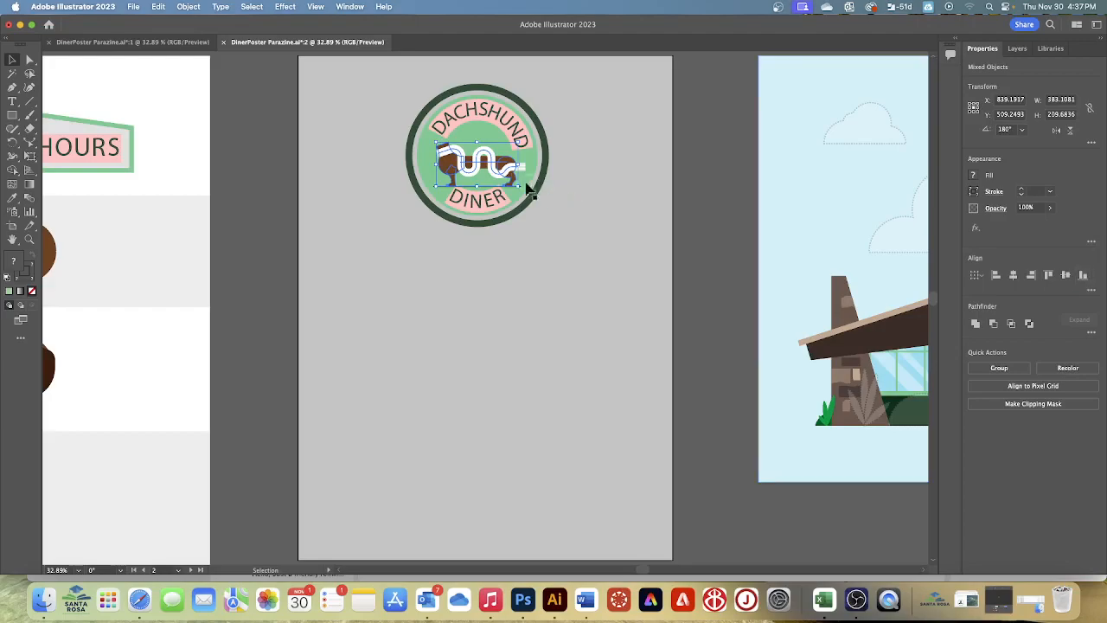
pyautogui.click(189, 6)
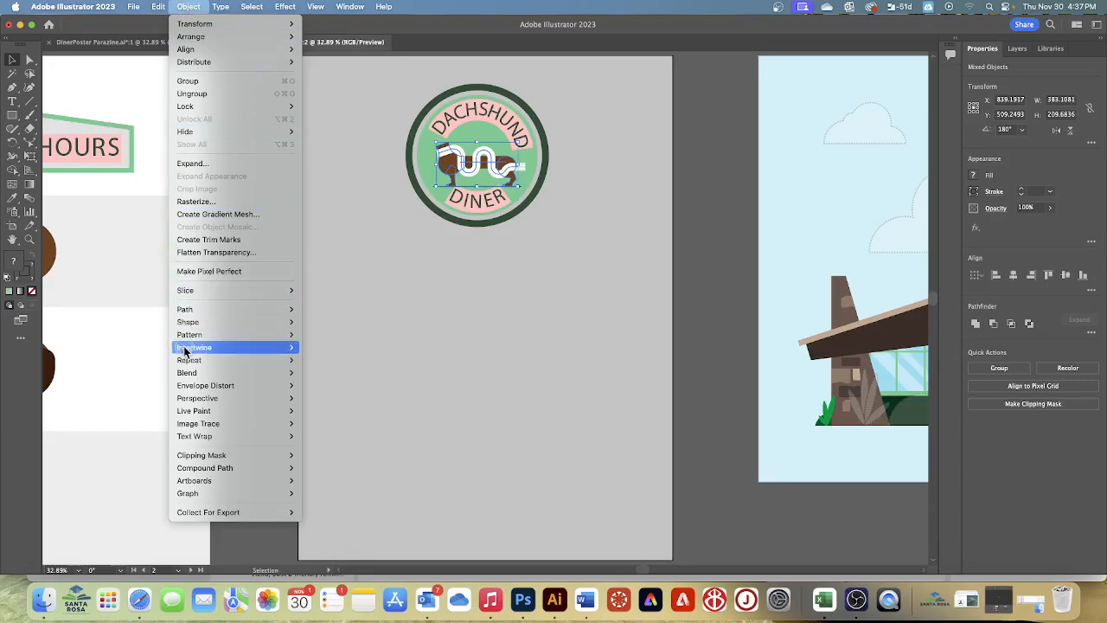
pyautogui.moveTo(185, 349)
pyautogui.click(317, 348)
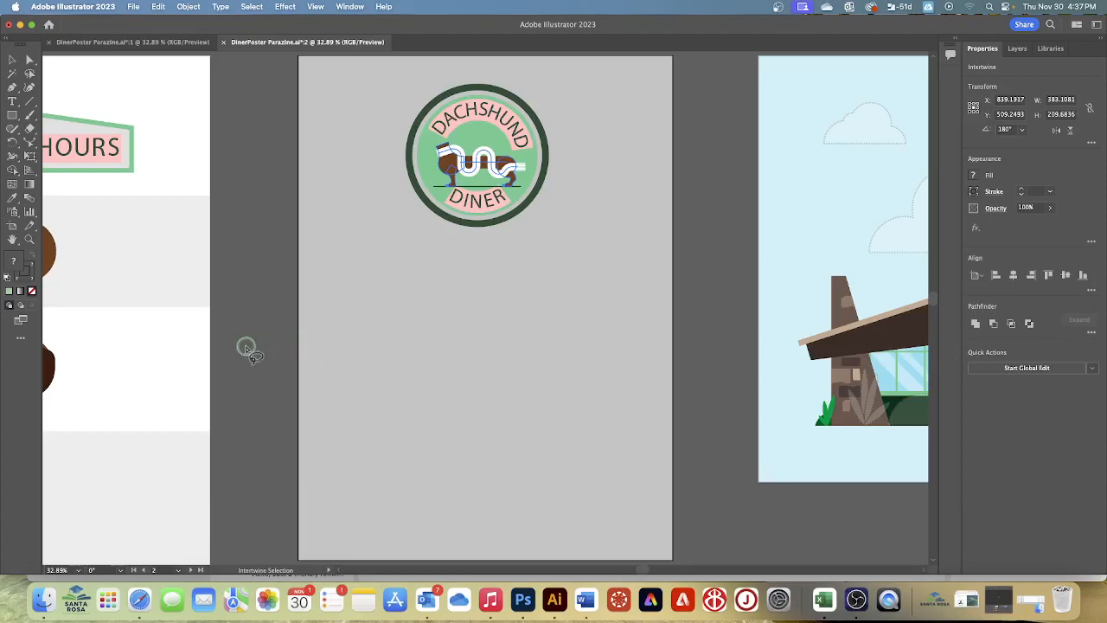
# Step: Lasso the overlap just behind the dachshund's neck to bring the brown body in front of the white scarf there
pyautogui.press('v')
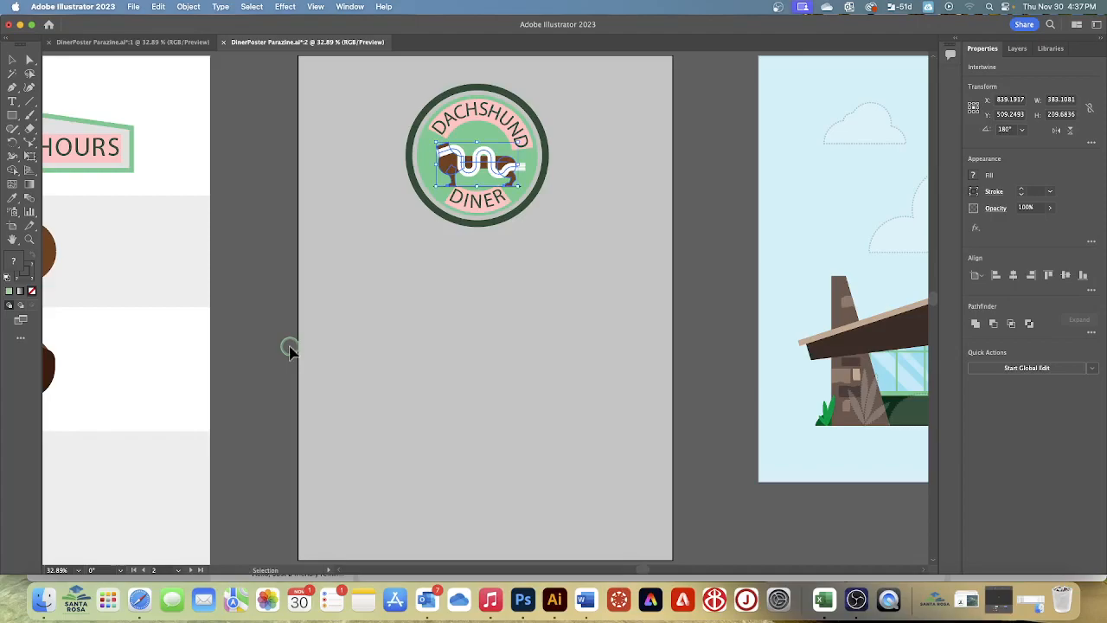
pyautogui.press('super+1')
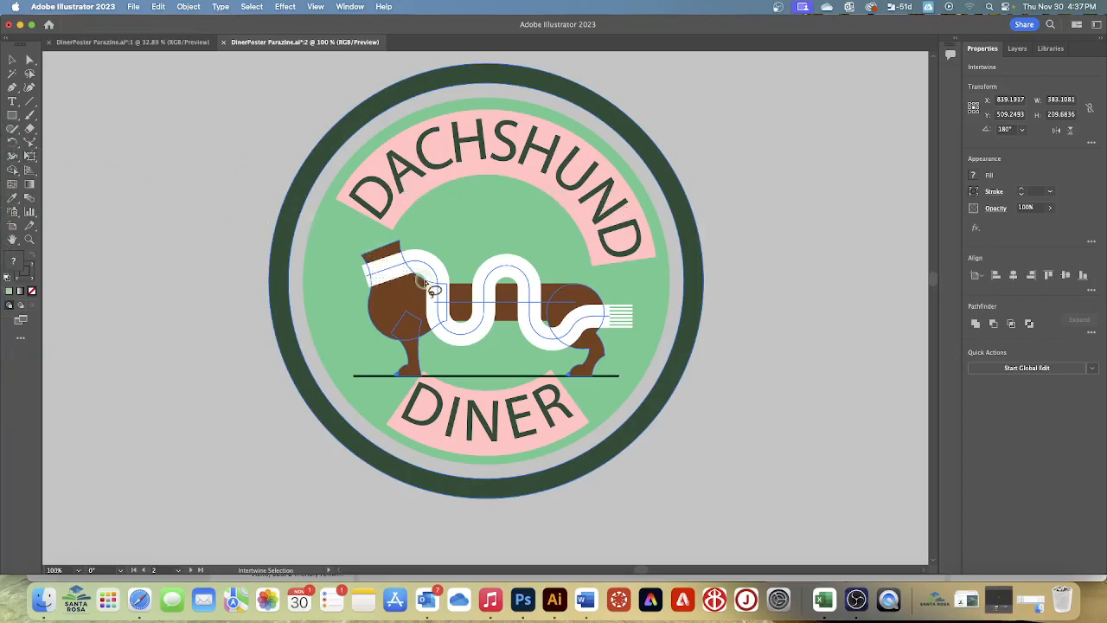
pyautogui.moveTo(435, 281)
pyautogui.mouseDown()
pyautogui.moveTo(427, 319)
pyautogui.moveTo(445, 333)
pyautogui.moveTo(451, 291)
pyautogui.moveTo(420, 282)
pyautogui.moveTo(422, 328)
pyautogui.moveTo(460, 328)
pyautogui.moveTo(457, 301)
pyautogui.moveTo(428, 281)
pyautogui.moveTo(459, 282)
pyautogui.moveTo(419, 294)
pyautogui.moveTo(424, 324)
pyautogui.moveTo(458, 324)
pyautogui.moveTo(473, 289)
pyautogui.mouseUp()
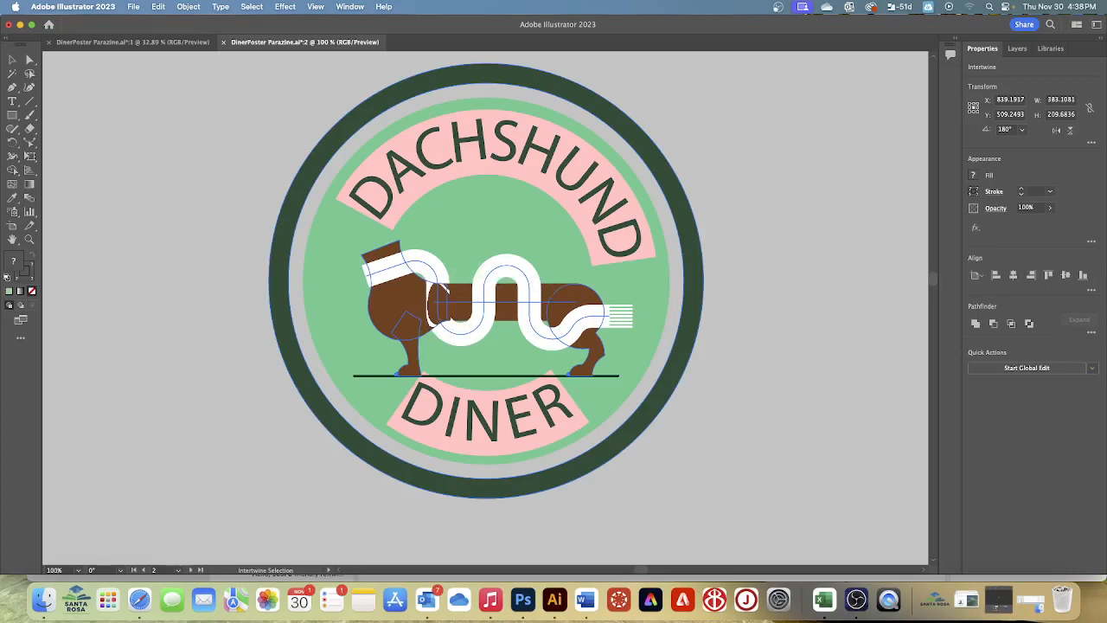
# Step: Undo the lasso rearrangements of the scarf and body overlap behind the dachshund's neck
pyautogui.moveTo(449, 270)
pyautogui.mouseDown()
pyautogui.moveTo(407, 277)
pyautogui.moveTo(402, 311)
pyautogui.moveTo(455, 340)
pyautogui.moveTo(470, 331)
pyautogui.moveTo(470, 289)
pyautogui.moveTo(462, 272)
pyautogui.moveTo(439, 269)
pyautogui.moveTo(470, 276)
pyautogui.moveTo(459, 265)
pyautogui.moveTo(420, 275)
pyautogui.moveTo(404, 295)
pyautogui.moveTo(413, 326)
pyautogui.moveTo(437, 344)
pyautogui.moveTo(472, 319)
pyautogui.moveTo(457, 261)
pyautogui.mouseUp()
pyautogui.click(158, 7)
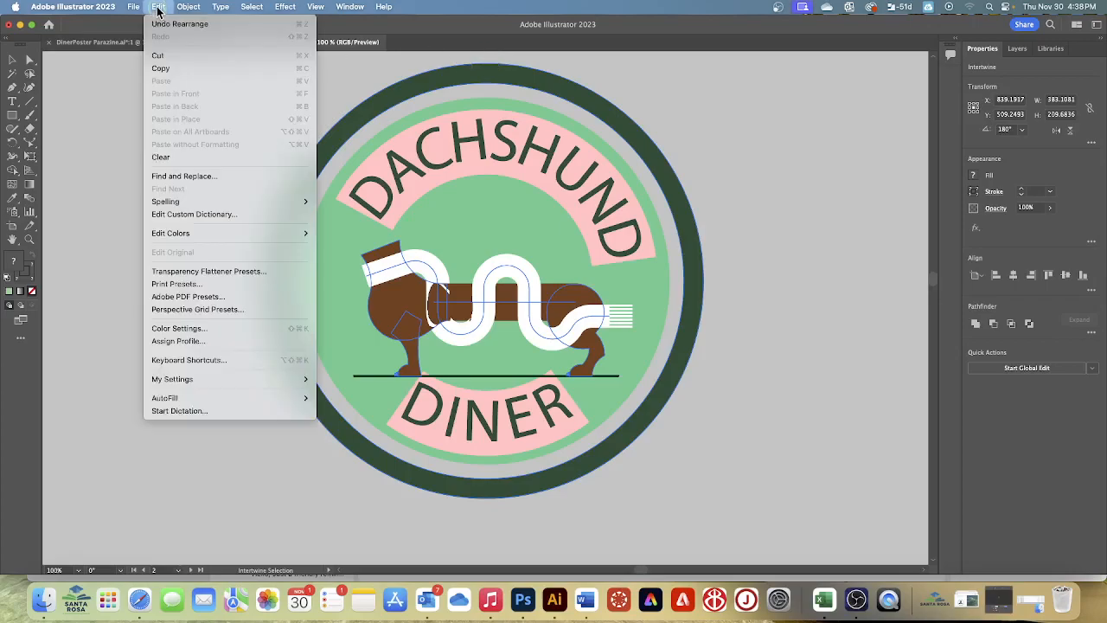
pyautogui.click(164, 24)
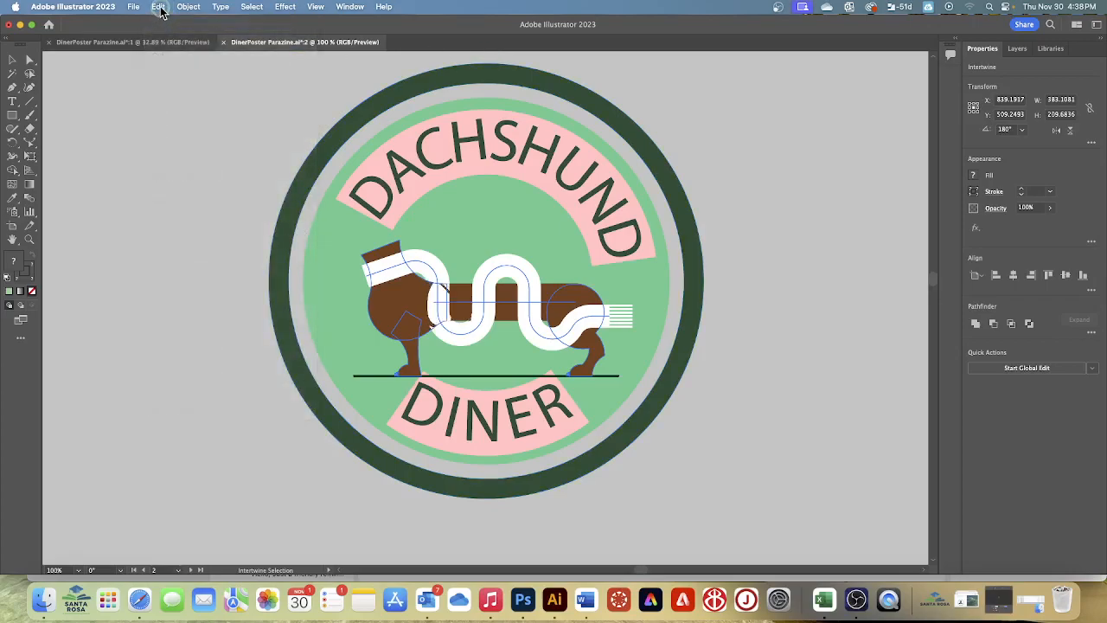
pyautogui.click(160, 12)
pyautogui.click(163, 24)
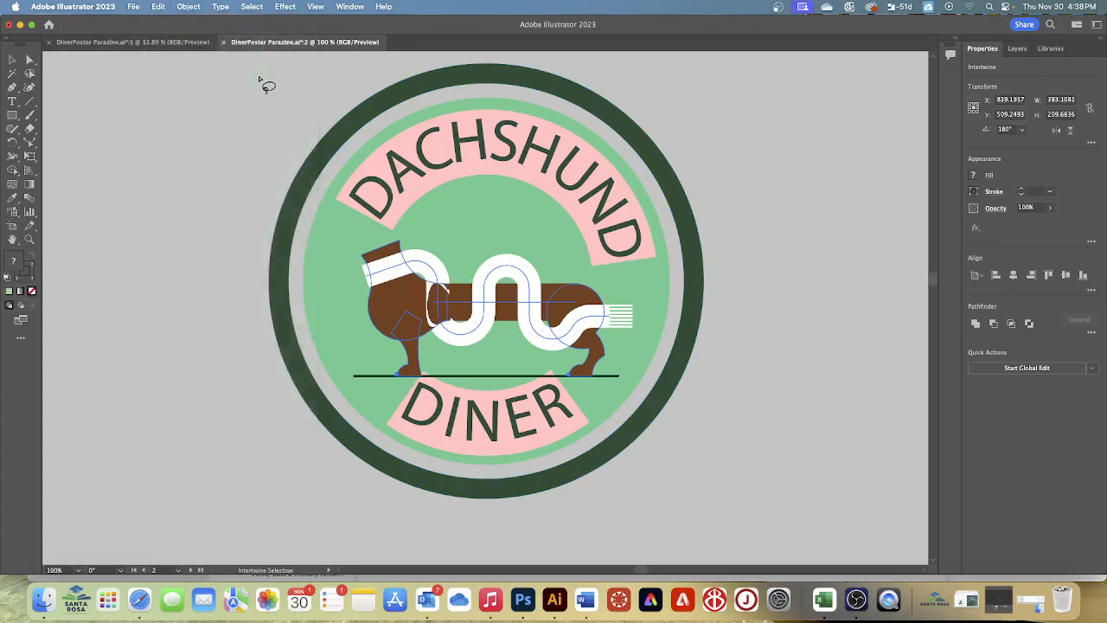
pyautogui.press('Escape')
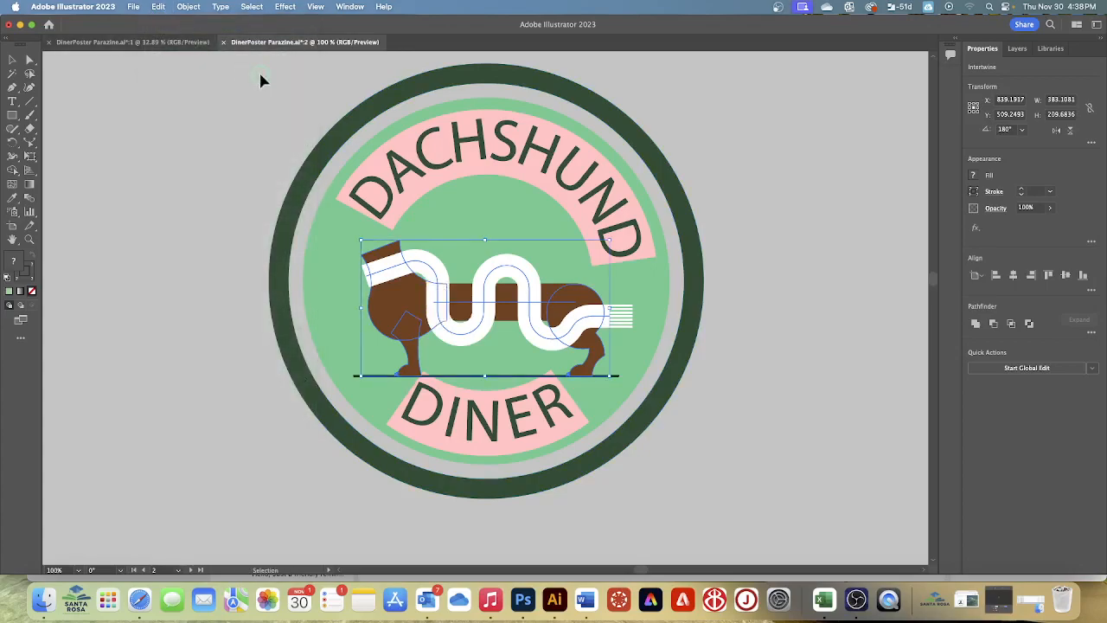
# Step: Lasso the first and third scarf crossings along the dachshund's back to bring the brown body in front there, leaving everything deselected
pyautogui.moveTo(457, 267)
pyautogui.mouseDown()
pyautogui.moveTo(414, 269)
pyautogui.moveTo(402, 299)
pyautogui.moveTo(402, 318)
pyautogui.moveTo(425, 339)
pyautogui.moveTo(463, 349)
pyautogui.moveTo(477, 334)
pyautogui.moveTo(453, 268)
pyautogui.mouseUp()
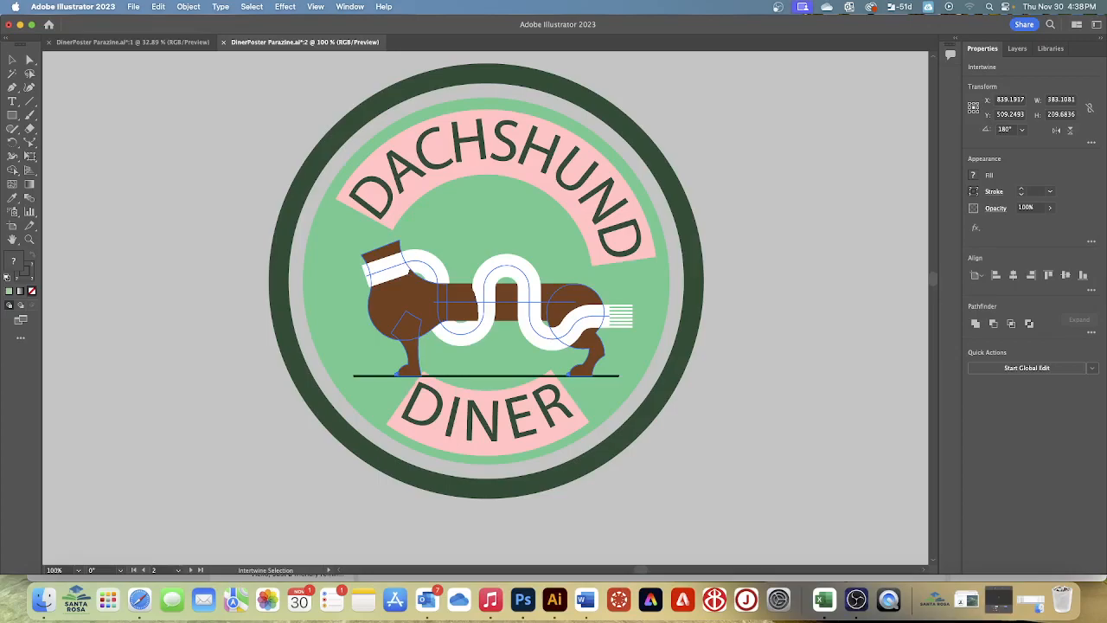
pyautogui.moveTo(552, 271)
pyautogui.mouseDown()
pyautogui.moveTo(503, 289)
pyautogui.moveTo(503, 327)
pyautogui.moveTo(515, 336)
pyautogui.moveTo(546, 347)
pyautogui.moveTo(561, 336)
pyautogui.moveTo(550, 276)
pyautogui.mouseUp()
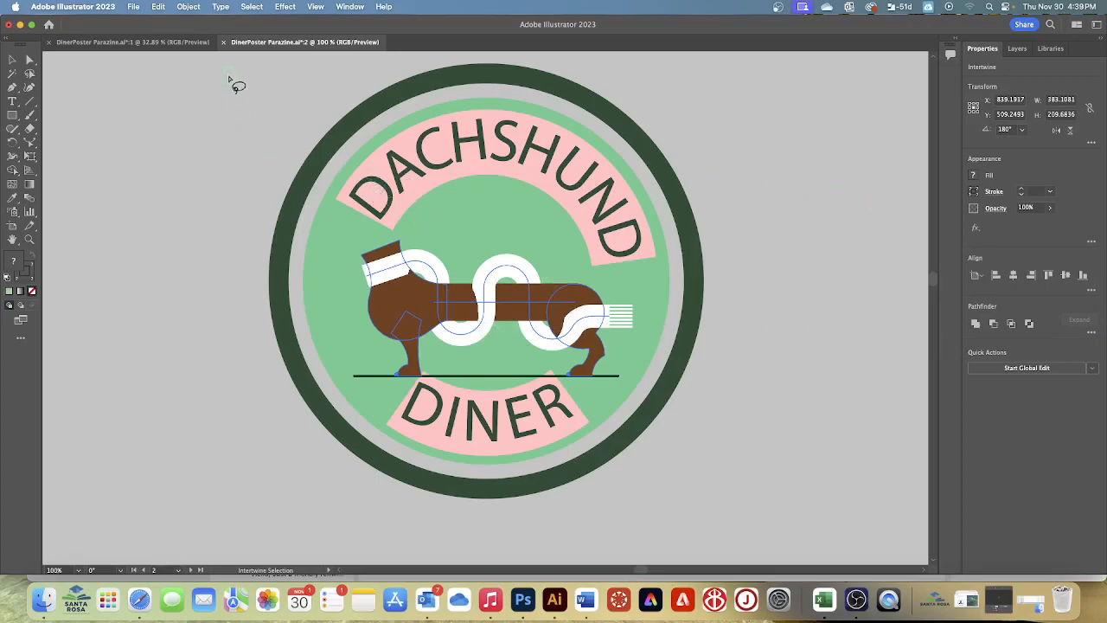
pyautogui.click(252, 7)
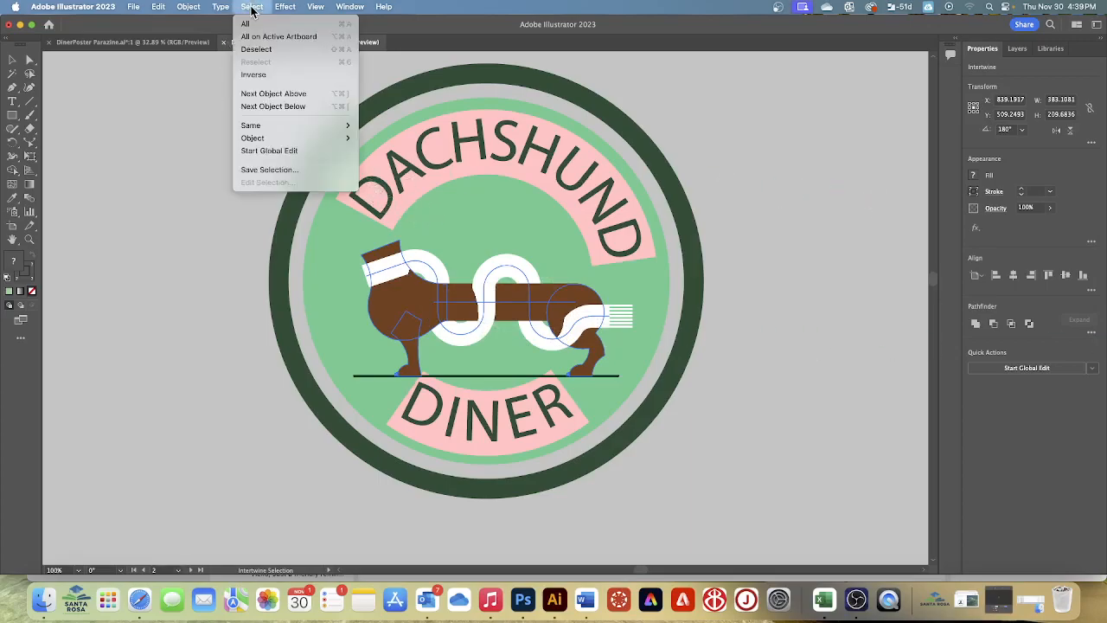
pyautogui.click(260, 49)
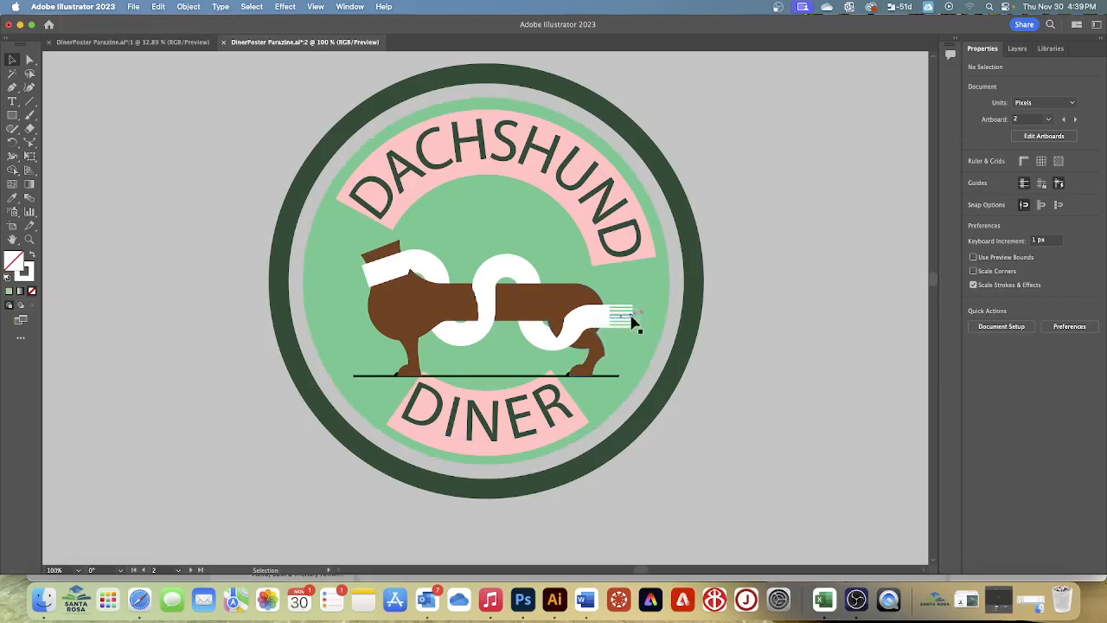
# Step: Move the finished dachshund head and the tail from the work area onto the logo, near the neck and the rear
pyautogui.click(515, 275)
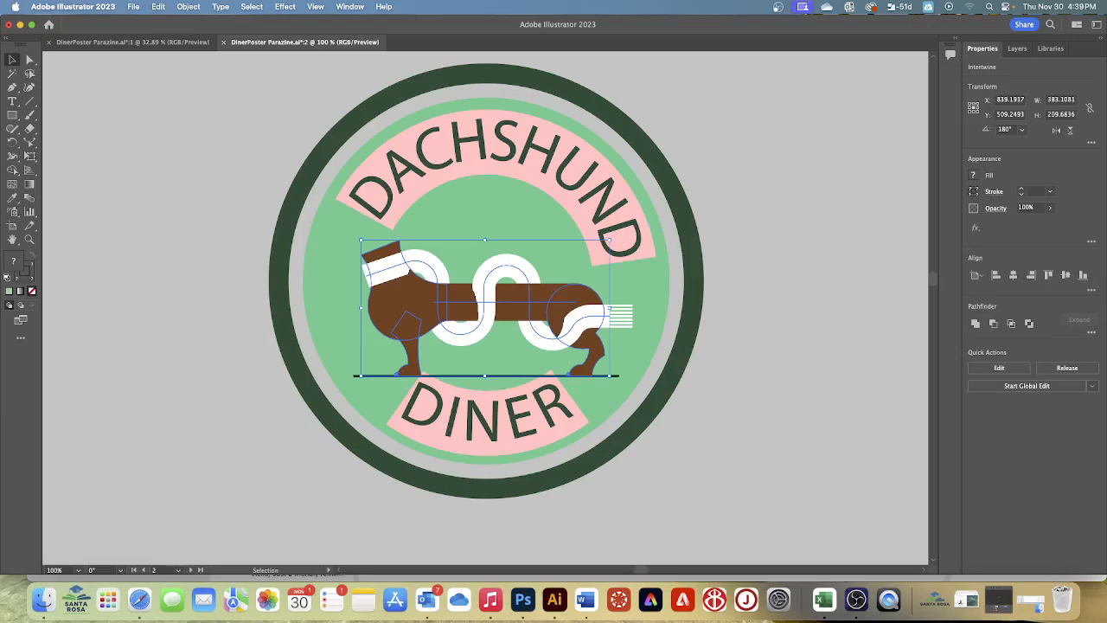
pyautogui.click(316, 7)
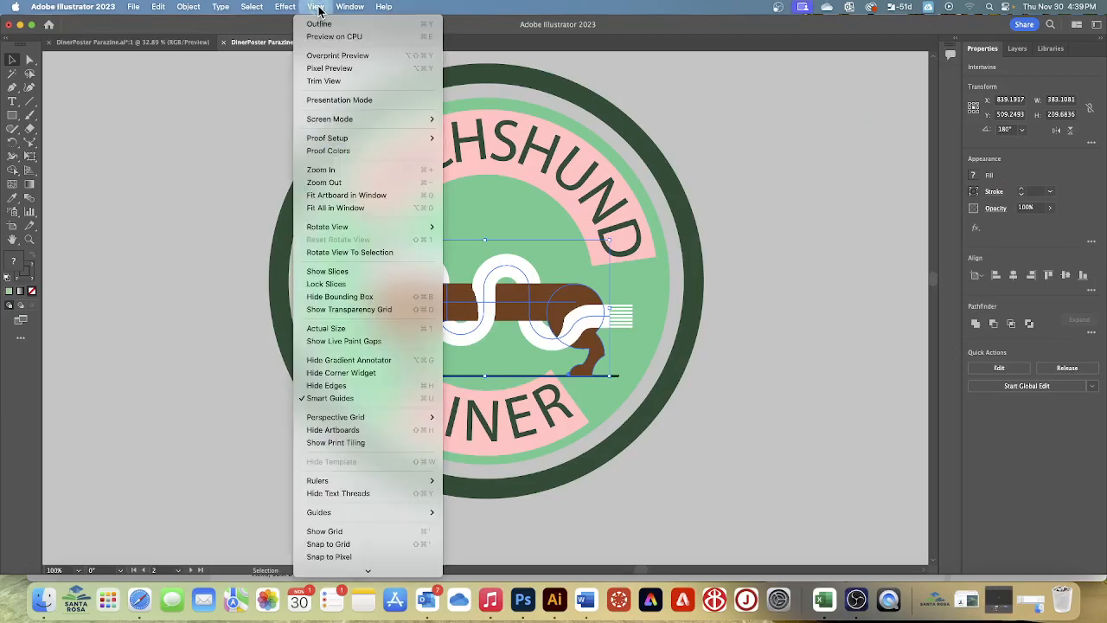
pyautogui.click(366, 208)
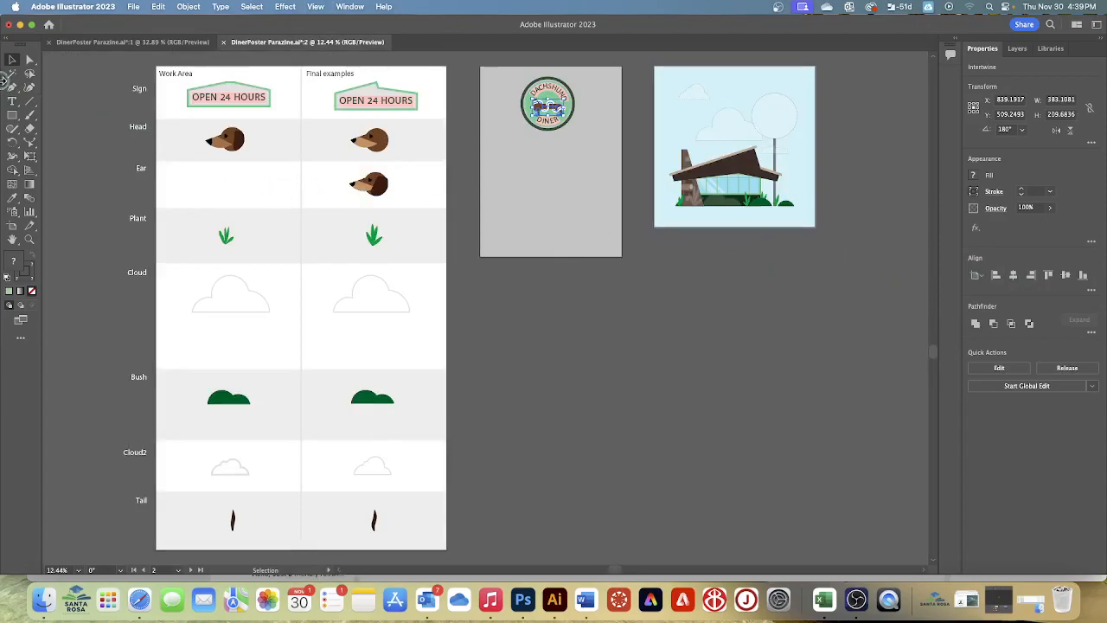
pyautogui.click(251, 7)
pyautogui.click(257, 49)
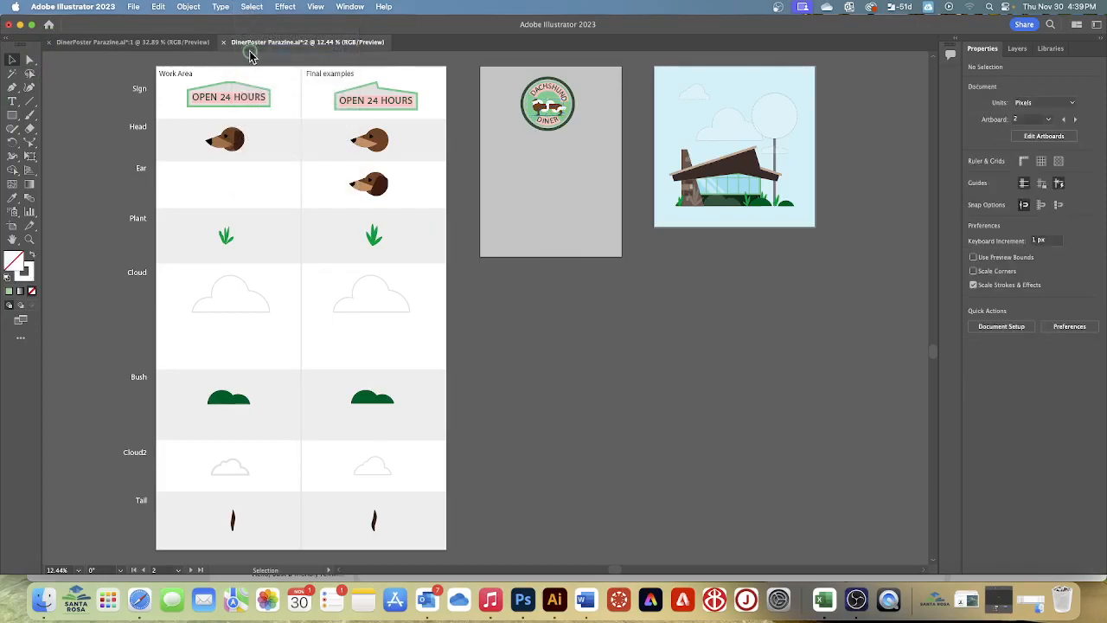
pyautogui.click(12, 69)
pyautogui.click(13, 64)
pyautogui.scroll(3, 634, 293)
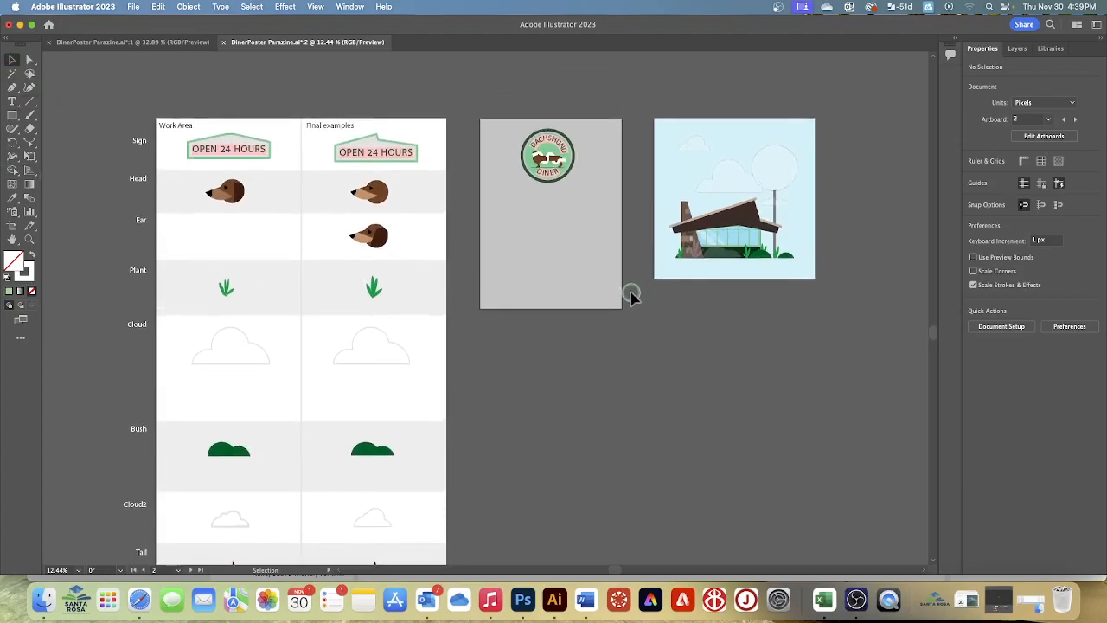
pyautogui.moveTo(234, 192); pyautogui.dragTo(526, 140)
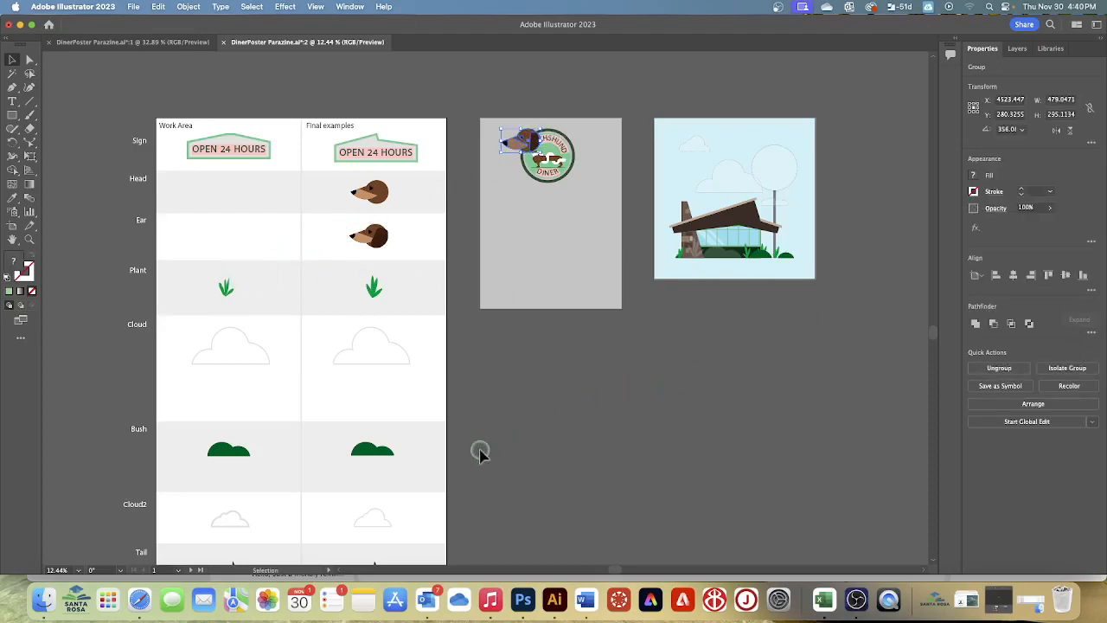
pyautogui.scroll(-3, 378, 441)
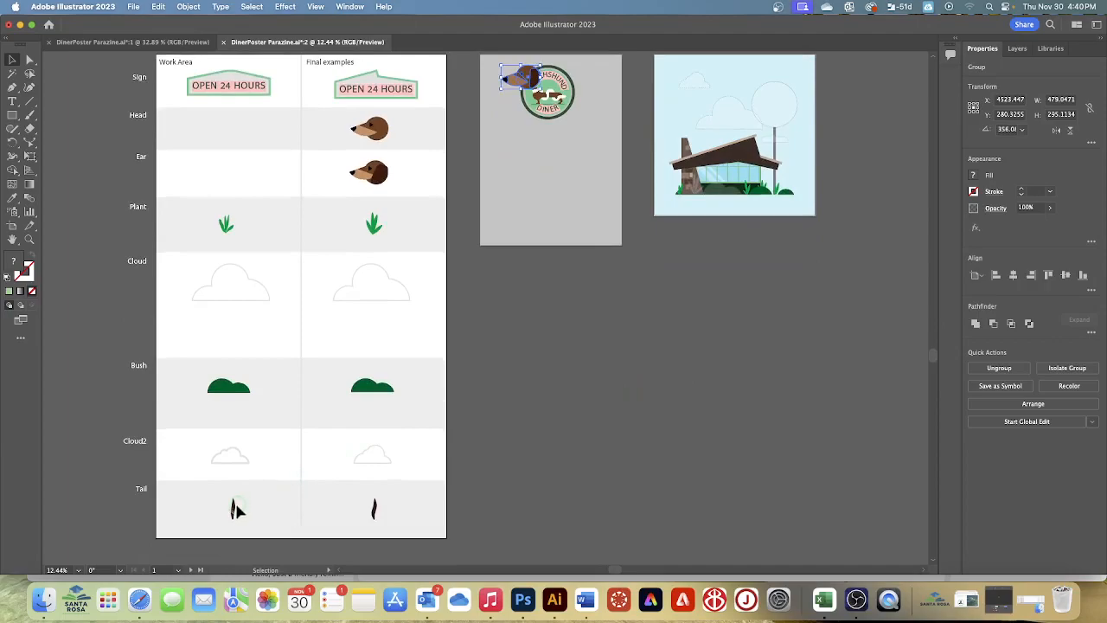
pyautogui.moveTo(235, 509); pyautogui.dragTo(571, 94)
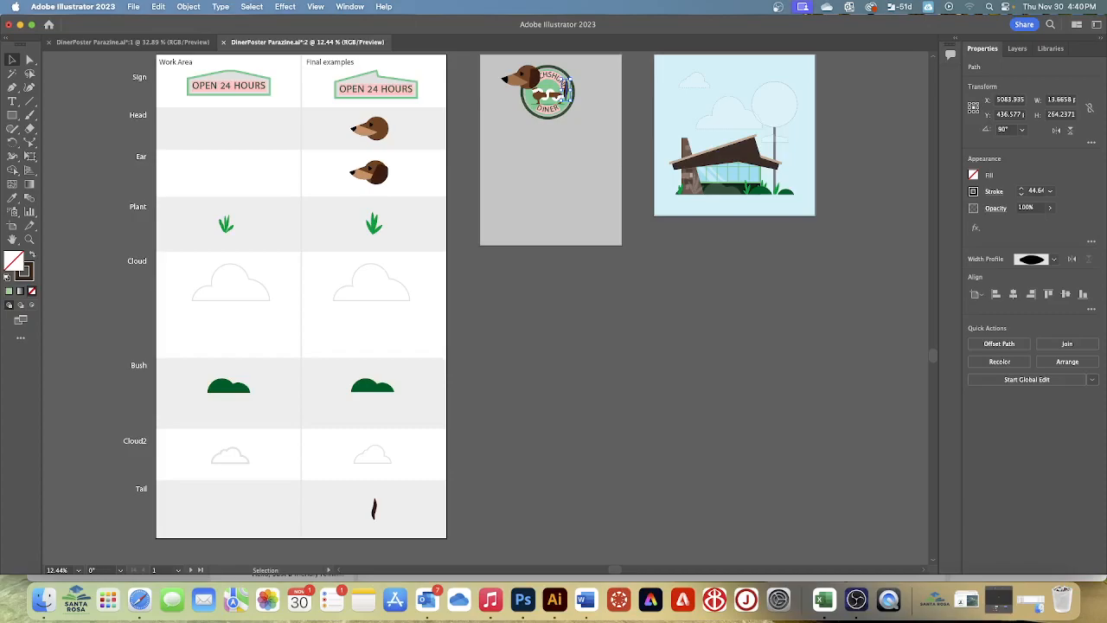
# Step: Scale the head group proportionally to about 180 px wide and place it on the dachshund's neck in the logo
pyautogui.press('super+=')
pyautogui.press('super+=')
pyautogui.press('super+=')
pyautogui.press('super+=')
pyautogui.press('super+=')
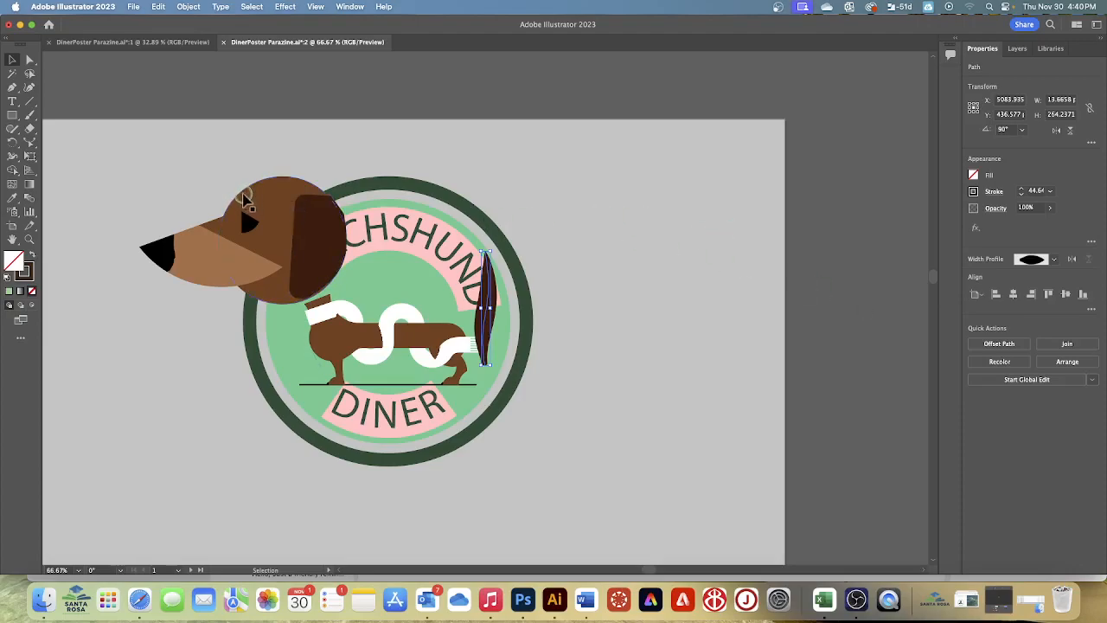
pyautogui.click(235, 209)
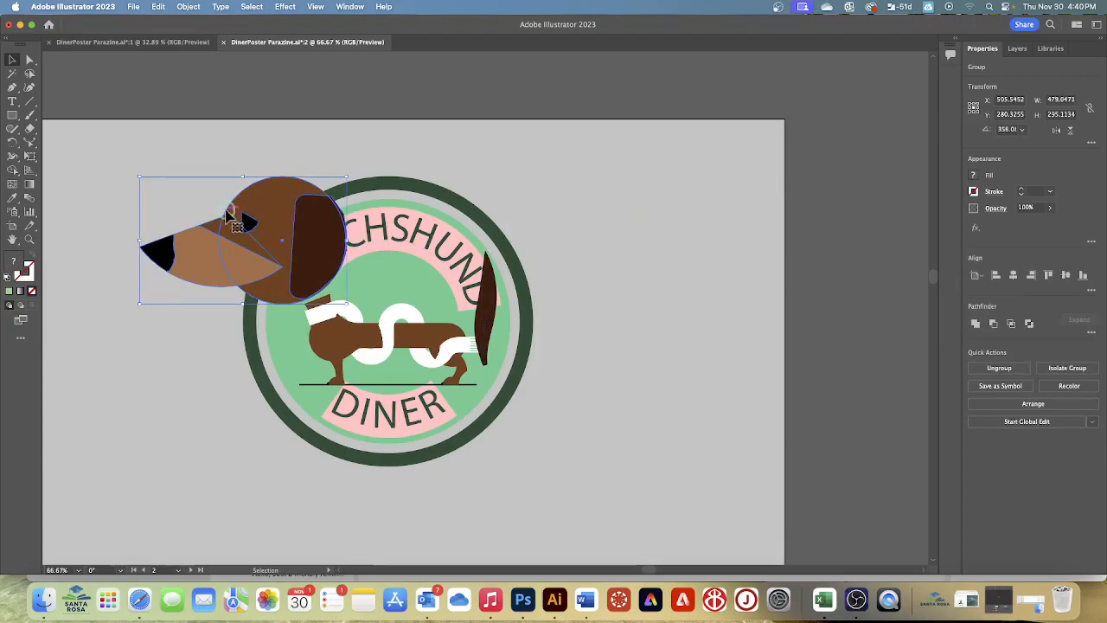
pyautogui.moveTo(139, 176); pyautogui.dragTo(187, 213)
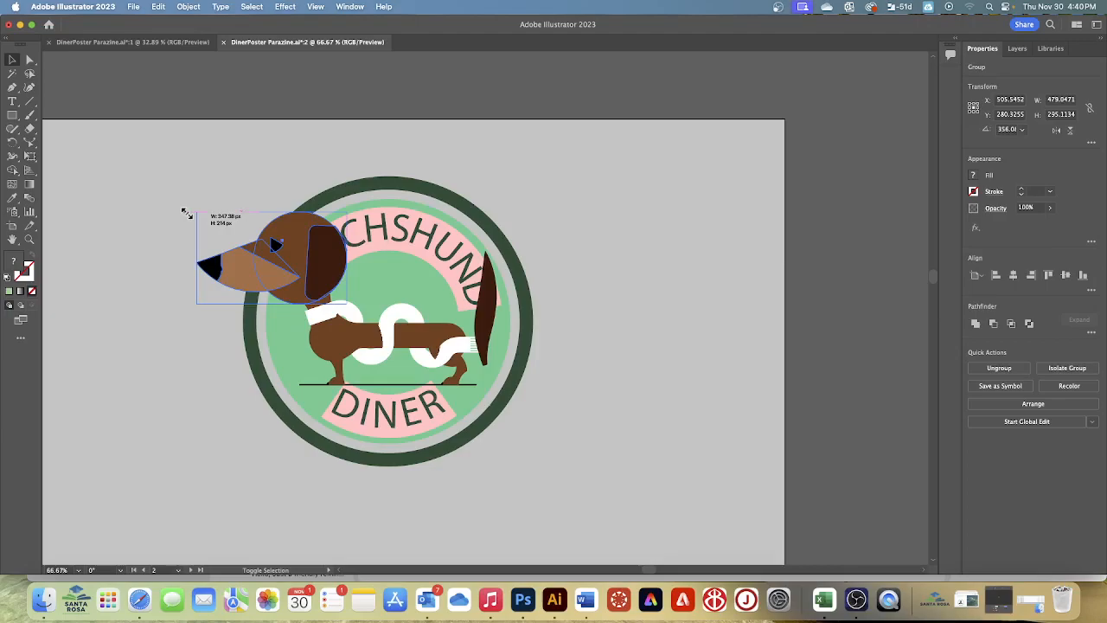
pyautogui.moveTo(187, 213); pyautogui.dragTo(267, 255)
pyautogui.moveTo(329, 276); pyautogui.dragTo(315, 277)
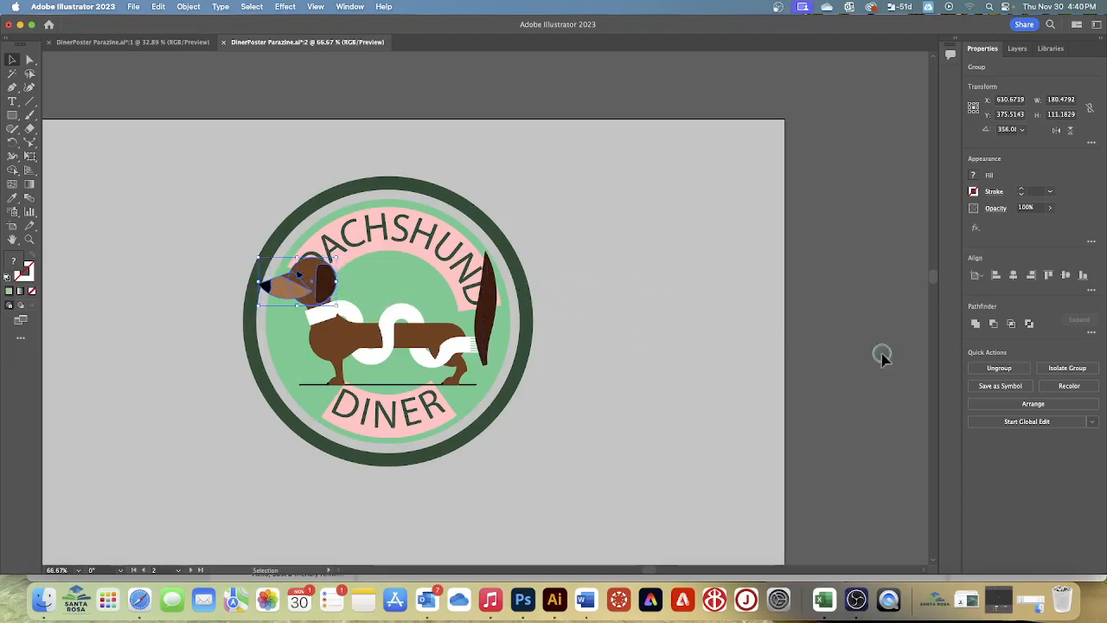
# Step: Scale the tail proportionally, including its stroke, to about 127 px high
pyautogui.click(488, 320)
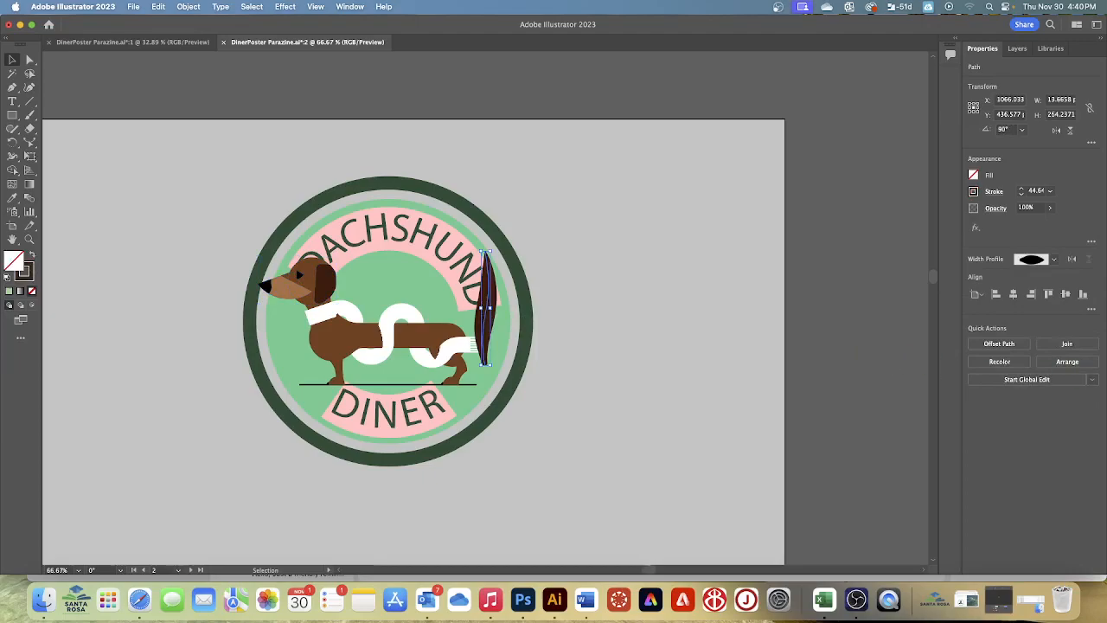
pyautogui.click(1095, 144)
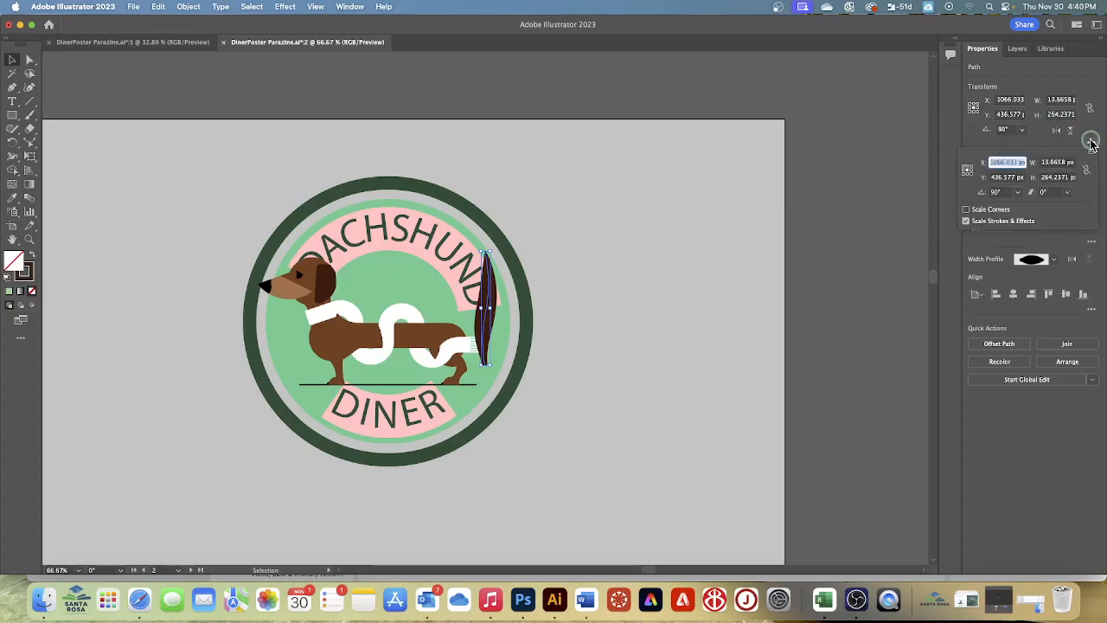
pyautogui.click(966, 221)
pyautogui.click(489, 256)
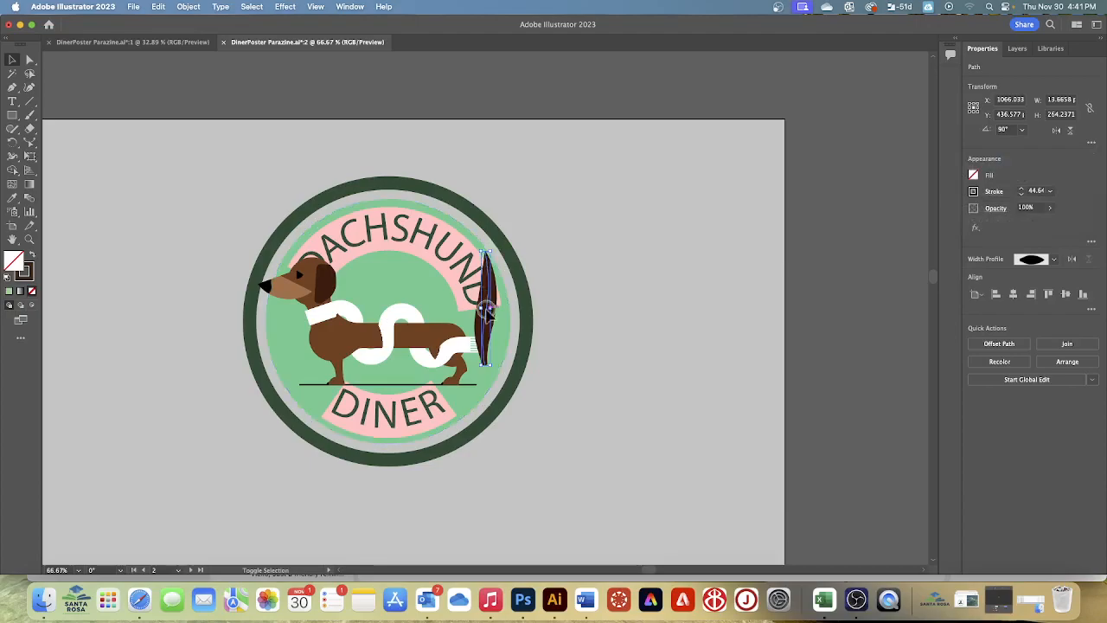
pyautogui.moveTo(490, 365)
pyautogui.mouseDown()
pyautogui.moveTo(485, 355)
pyautogui.moveTo(489, 370)
pyautogui.mouseUp()
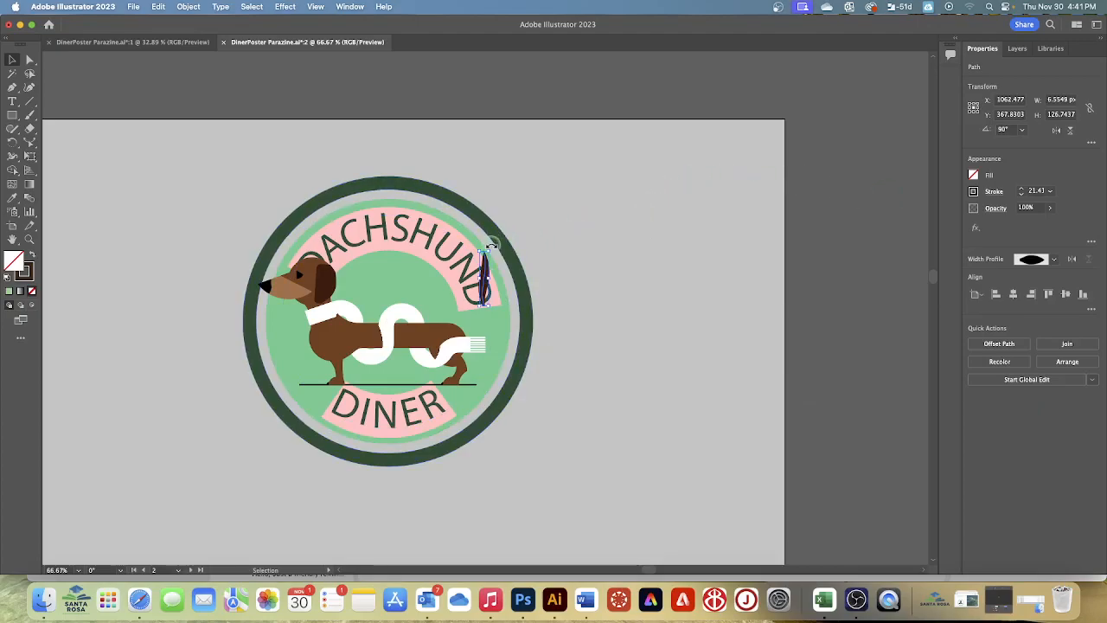
# Step: Rotate the tail to about 75° and shift it left to X 1019 px above the dachshund's rump
pyautogui.moveTo(492, 248)
pyautogui.mouseDown()
pyautogui.moveTo(495, 312)
pyautogui.moveTo(480, 307)
pyautogui.moveTo(486, 284)
pyautogui.mouseUp()
pyautogui.press('super+z')
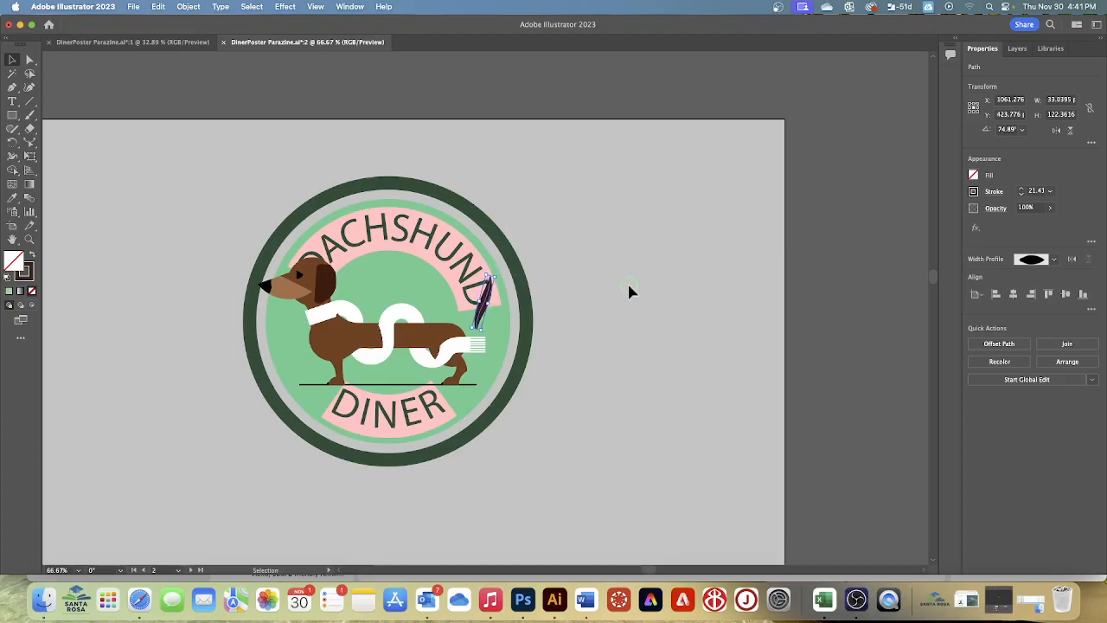
pyautogui.press('Left')
pyautogui.press('Left')
pyautogui.press('Left')
pyautogui.press('Left')
pyautogui.press('Left')
pyautogui.press('Left')
pyautogui.press('Left')
pyautogui.press('Left')
pyautogui.press('Left')
pyautogui.press('Left')
pyautogui.press('Left')
pyautogui.press('Left')
pyautogui.press('Left')
pyautogui.press('Left')
pyautogui.press('Left')
pyautogui.press('Left')
pyautogui.press('Left')
pyautogui.press('Left')
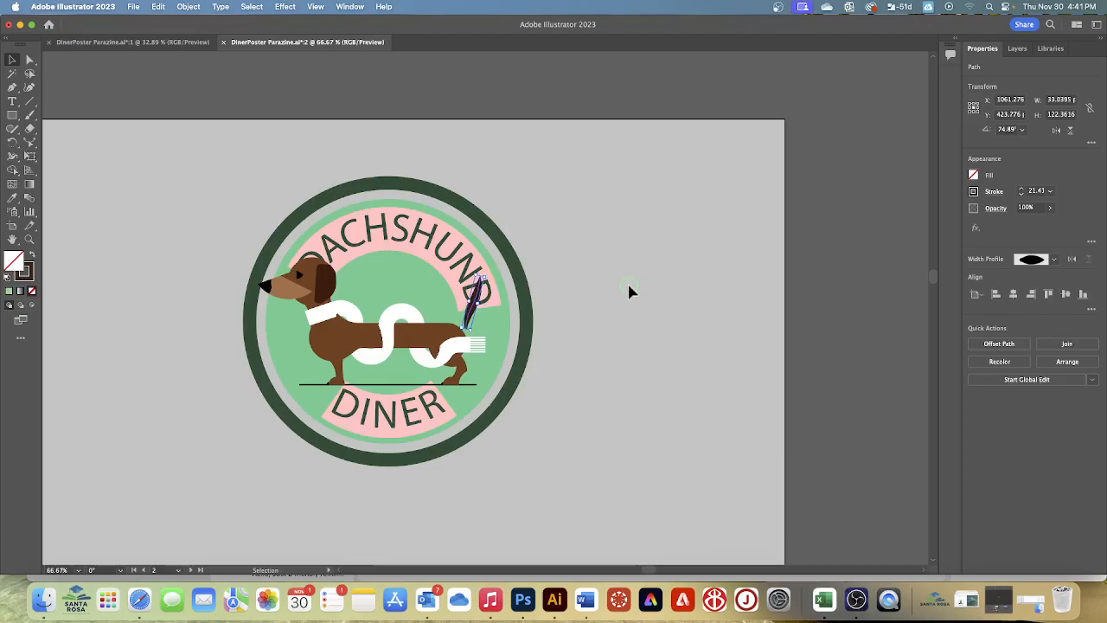
pyautogui.press('Left')
pyautogui.press('Left')
pyautogui.press('Left')
pyautogui.press('Left')
pyautogui.press('Left')
pyautogui.press('Left')
pyautogui.press('Left')
pyautogui.press('Left')
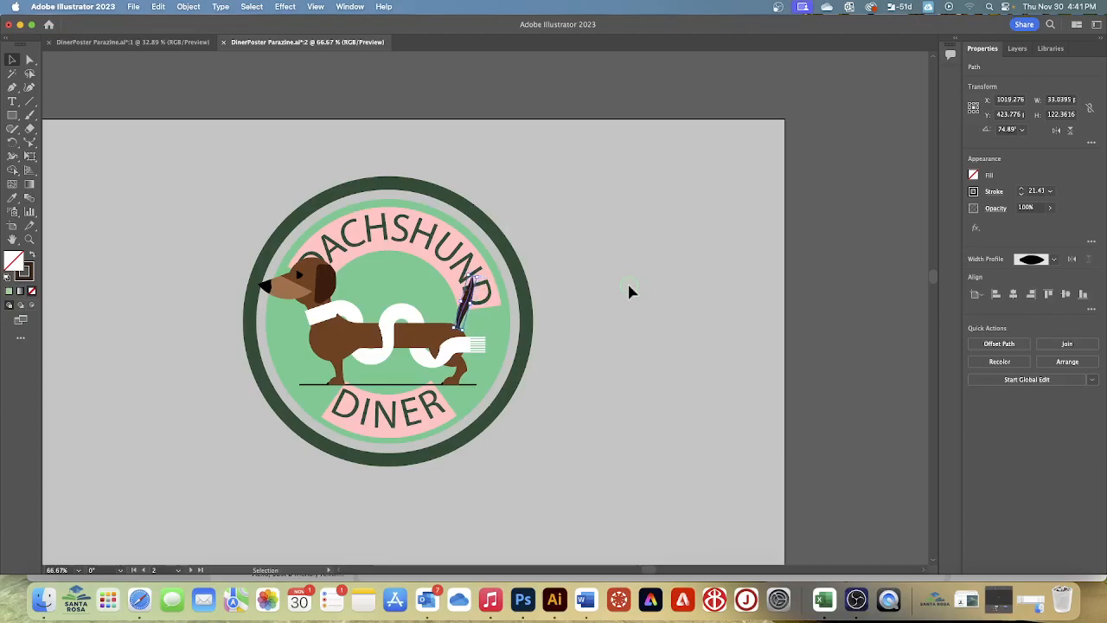
# Step: Rotate the tail to about 48° and nudge it to about X 1058, Y 454 px so its base meets the rump
pyautogui.moveTo(474, 273); pyautogui.dragTo(458, 311)
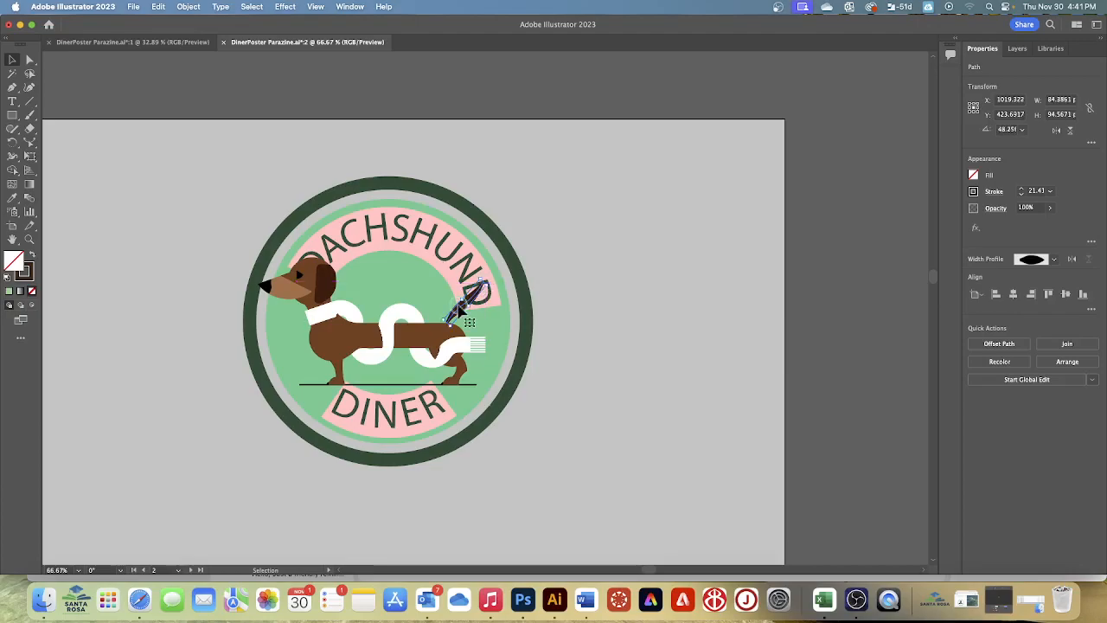
pyautogui.press('Down')
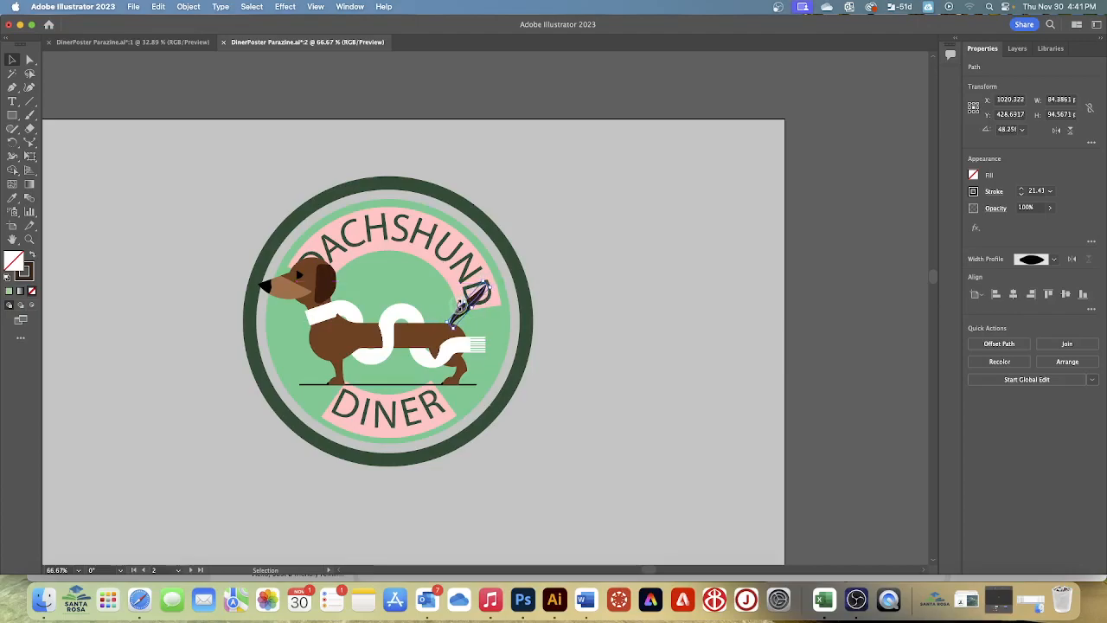
pyautogui.press('Right')
pyautogui.press('Right')
pyautogui.press('Right')
pyautogui.press('Right')
pyautogui.press('Right')
pyautogui.press('Right')
pyautogui.press('Right')
pyautogui.press('Right')
pyautogui.press('Down')
pyautogui.press('Down')
pyautogui.press('Down')
pyautogui.press('Down')
pyautogui.press('Down')
pyautogui.press('Down')
pyautogui.press('Down')
pyautogui.press('Down')
pyautogui.press('Down')
pyautogui.press('Down')
pyautogui.press('Down')
pyautogui.press('Down')
pyautogui.press('Down')
pyautogui.press('Down')
pyautogui.press('Down')
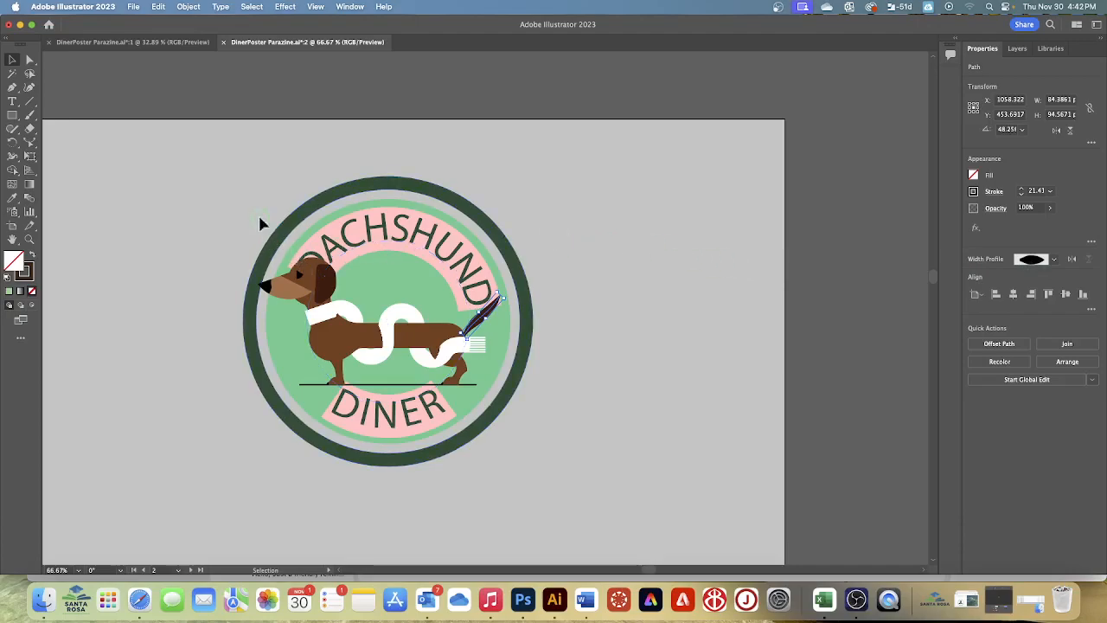
# Step: Select all parts of the dachshund logo, group them, and deselect the group
pyautogui.hscroll(-5, 363, 232)
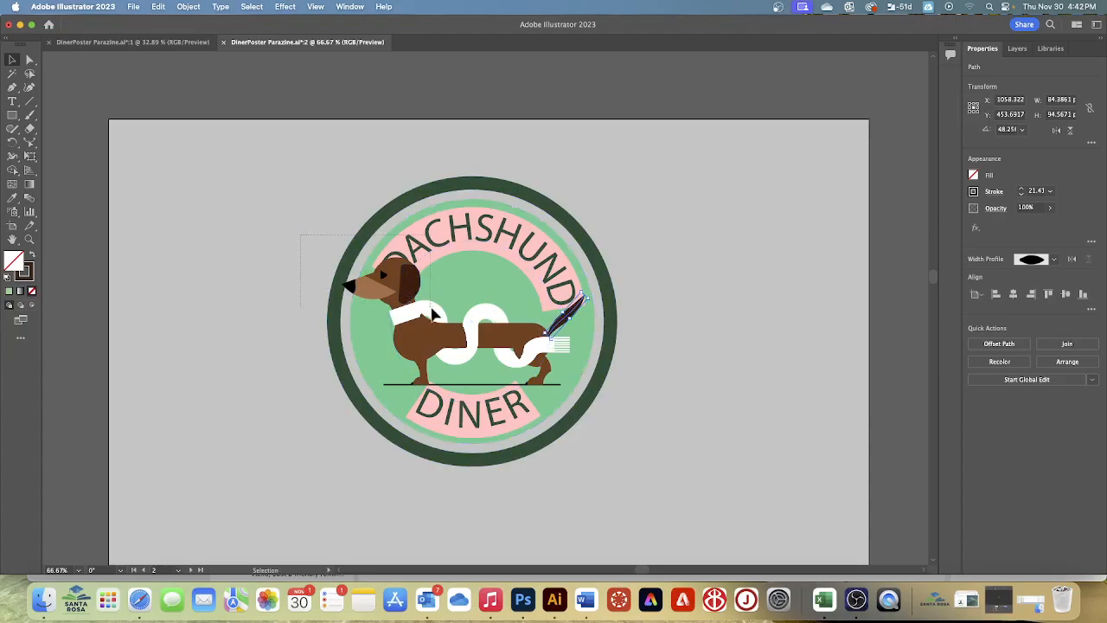
pyautogui.moveTo(435, 316); pyautogui.dragTo(437, 318)
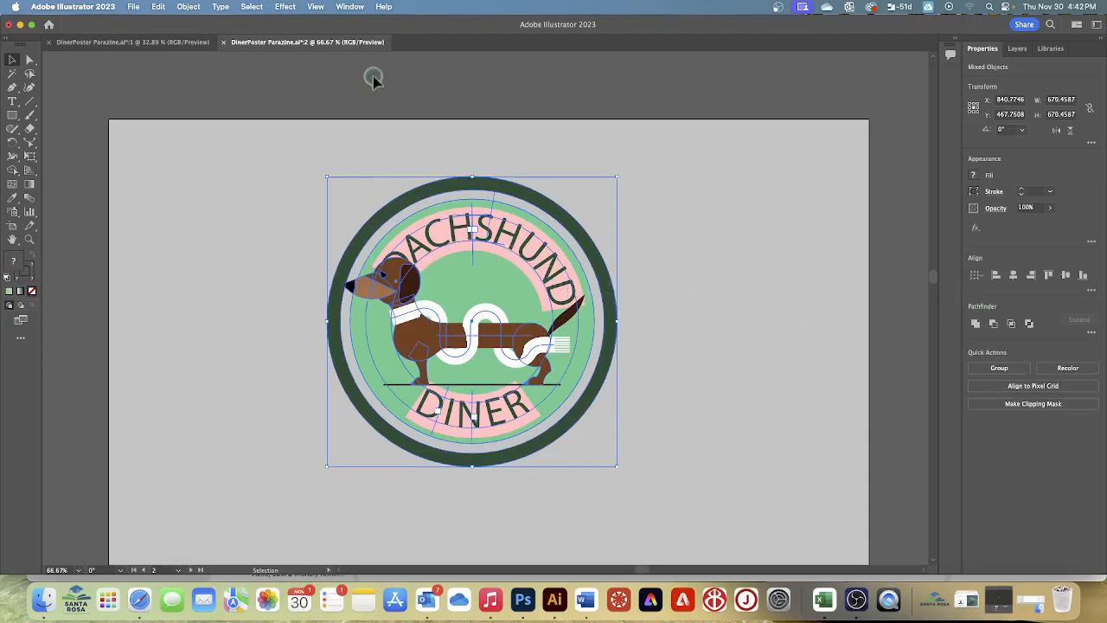
pyautogui.click(189, 7)
pyautogui.click(202, 80)
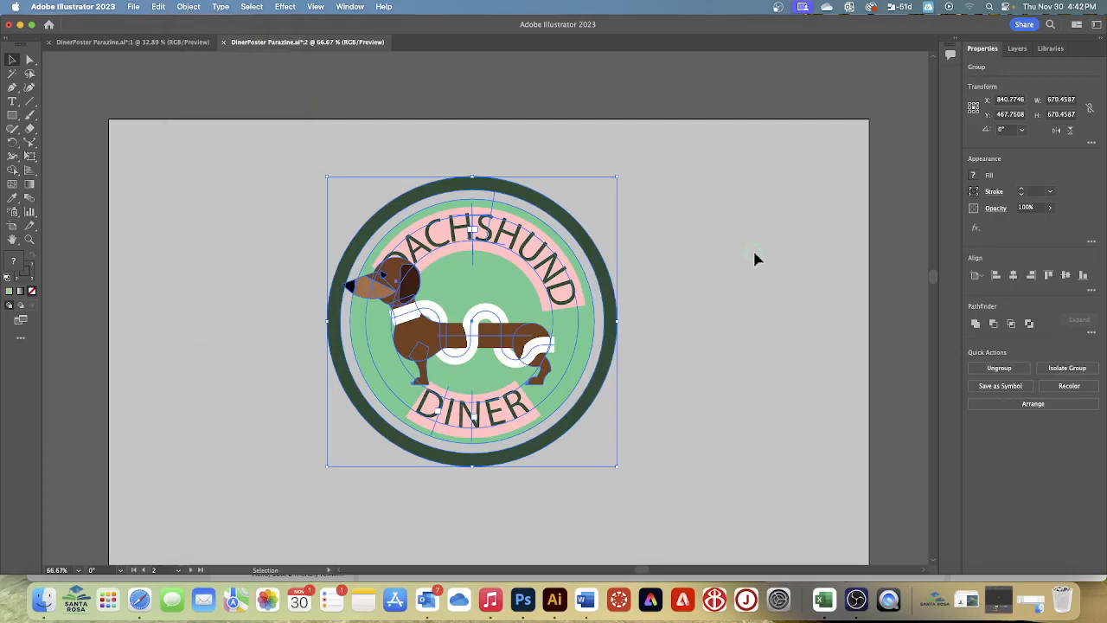
pyautogui.click(746, 253)
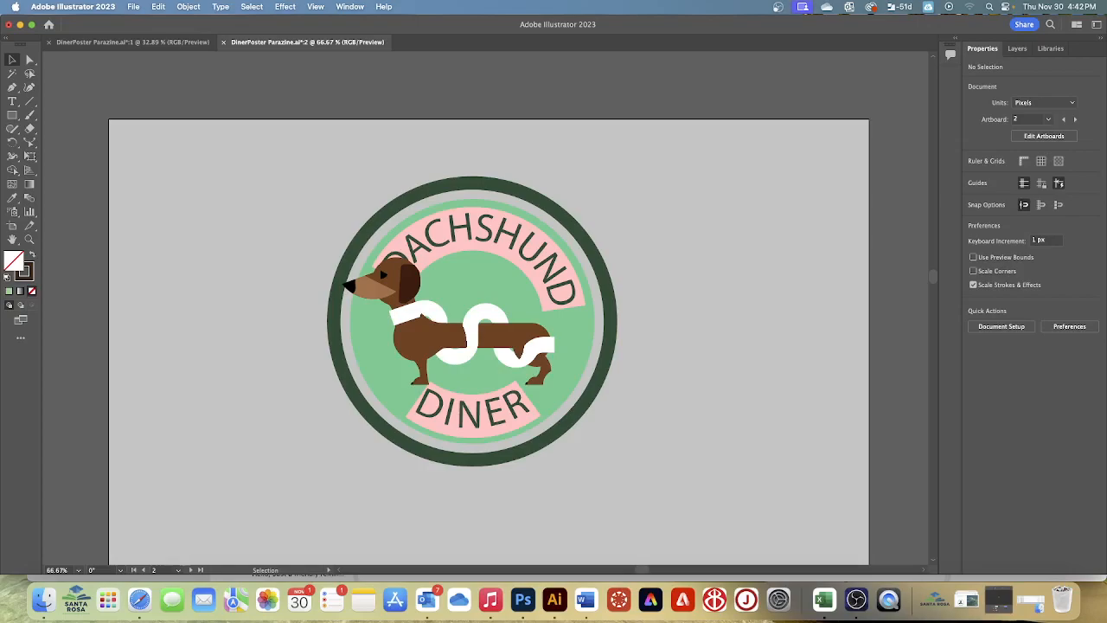
# Step: Move the grouped dachshund logo onto the round sign outline atop the pole on the diner poster artboard
pyautogui.click(315, 7)
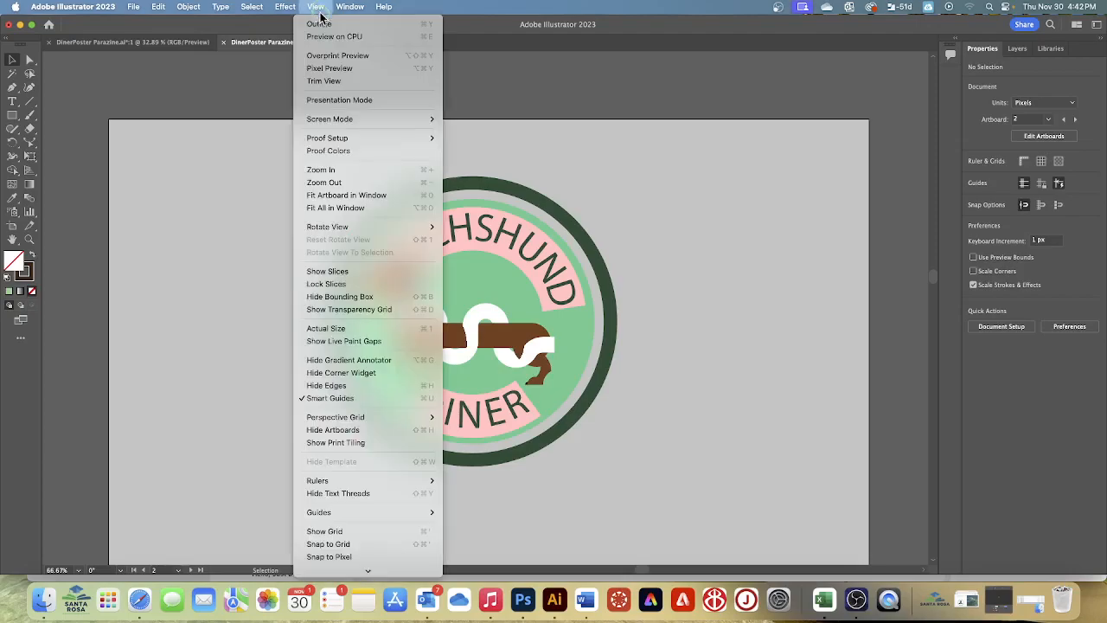
pyautogui.click(338, 209)
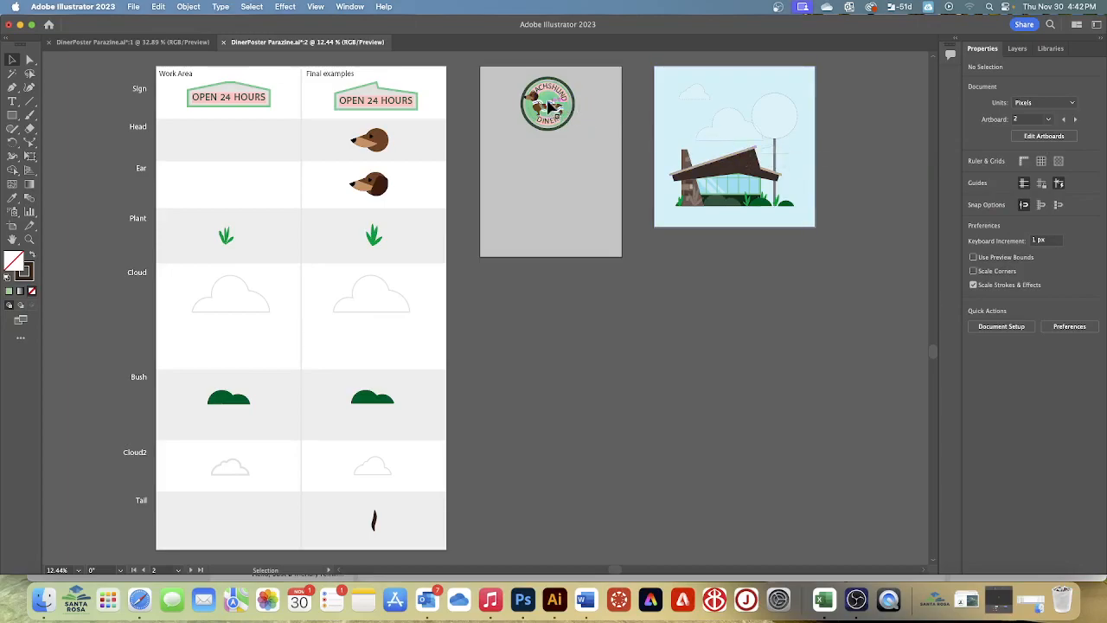
pyautogui.moveTo(549, 104); pyautogui.dragTo(775, 114)
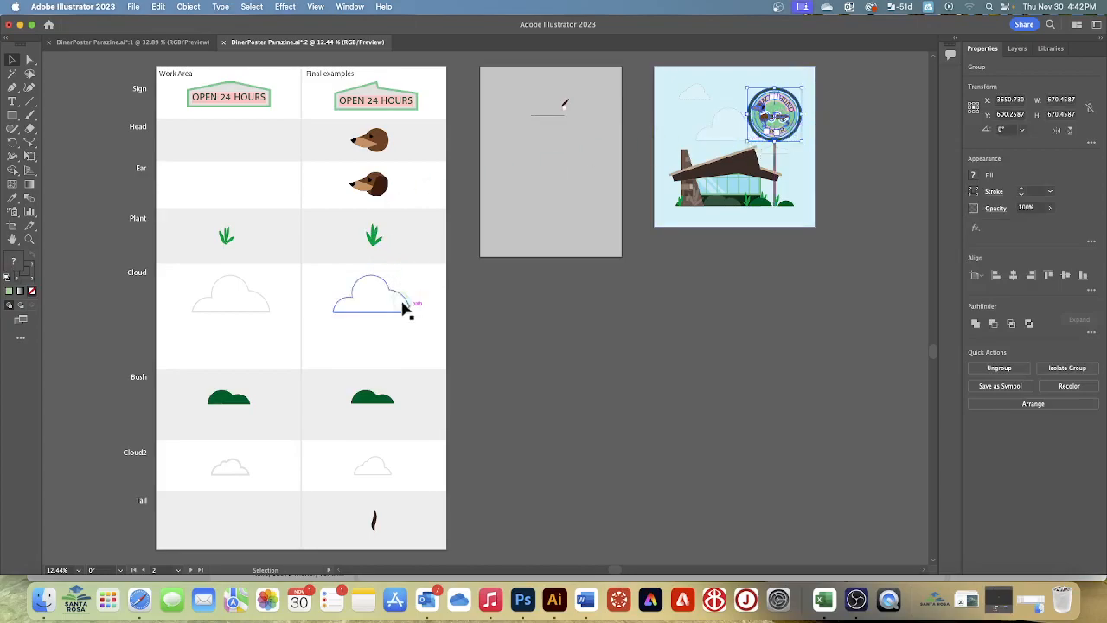
# Step: Place the large work-area cloud on its outline beside the round sign and the small Cloud2 cloud on the upper sky outline
pyautogui.moveTo(378, 299)
pyautogui.mouseDown()
pyautogui.moveTo(633, 203)
pyautogui.moveTo(731, 130)
pyautogui.moveTo(366, 301)
pyautogui.mouseUp()
pyautogui.moveTo(270, 314); pyautogui.dragTo(740, 132)
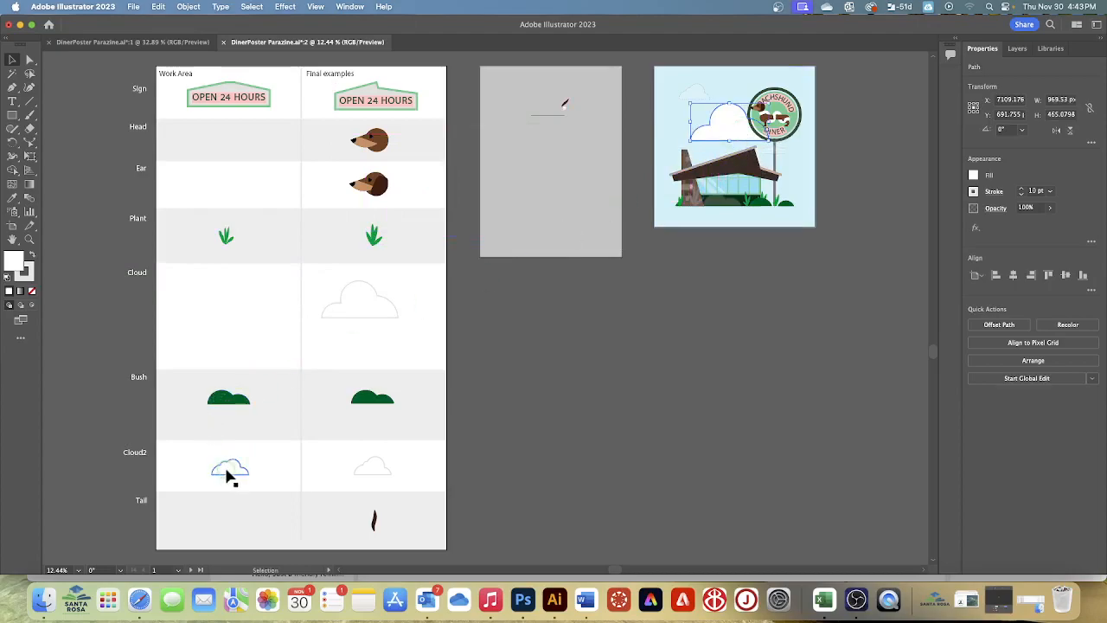
pyautogui.moveTo(229, 476); pyautogui.dragTo(692, 93)
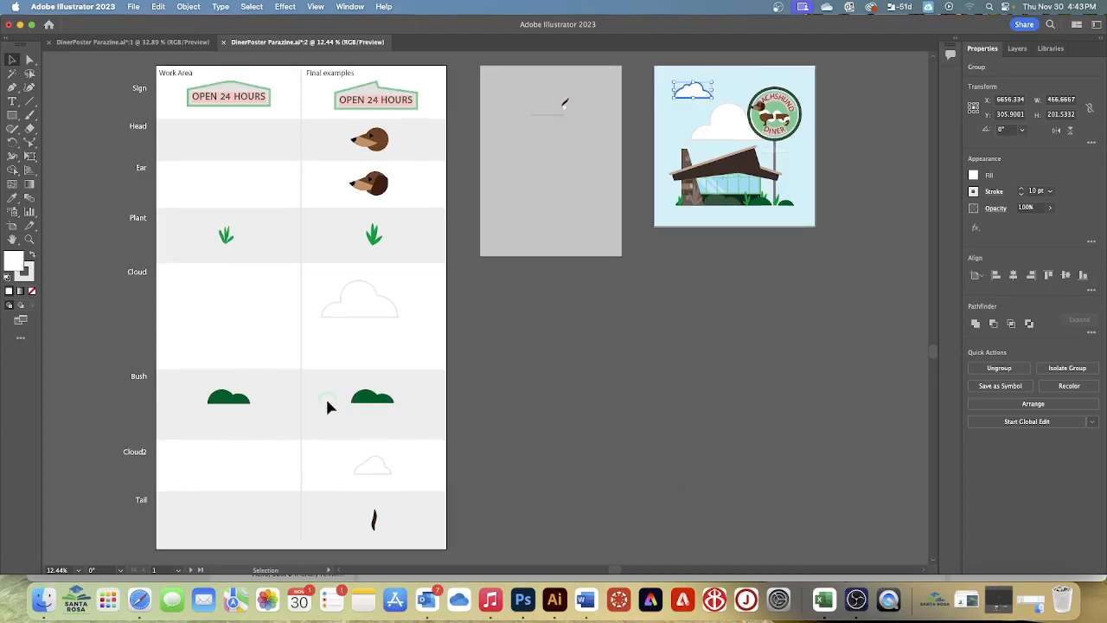
# Step: Move the work-area OPEN 24 HOURS sign onto the pole below the logo and scale it proportionally to about 379 by 111 px
pyautogui.scroll(-3, 327, 403)
pyautogui.scroll(1, 326, 396)
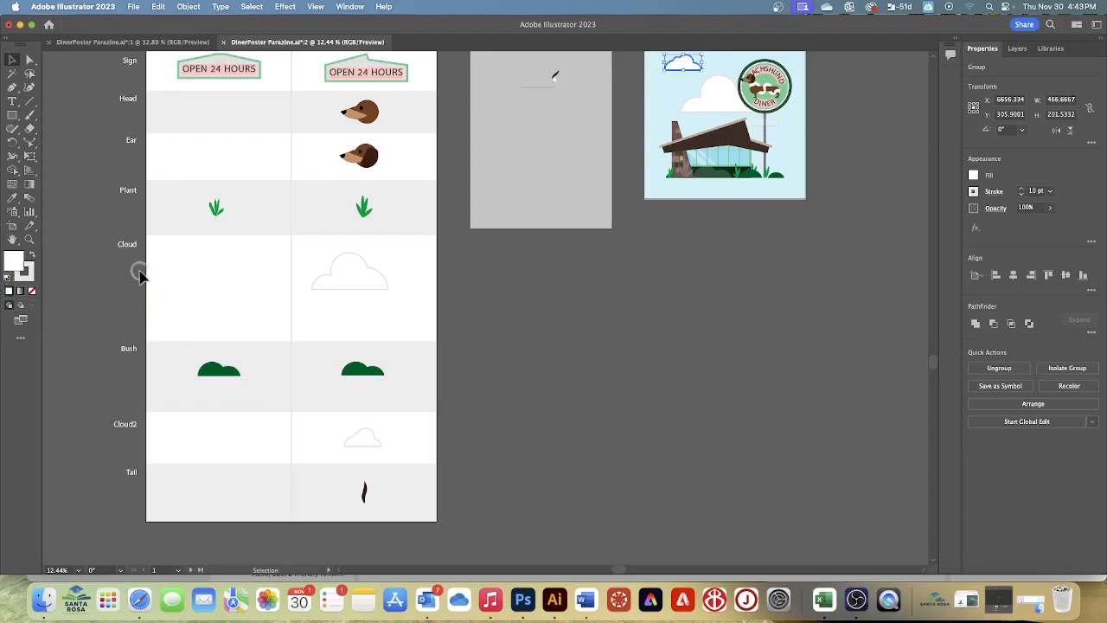
pyautogui.scroll(1, 690, 308)
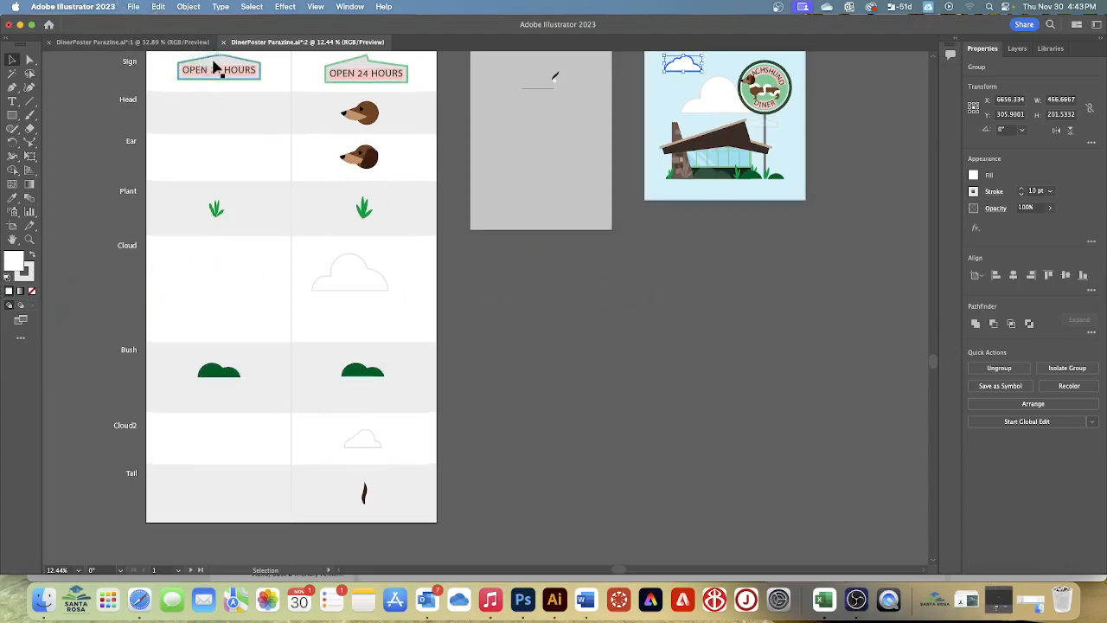
pyautogui.moveTo(218, 69); pyautogui.dragTo(756, 128)
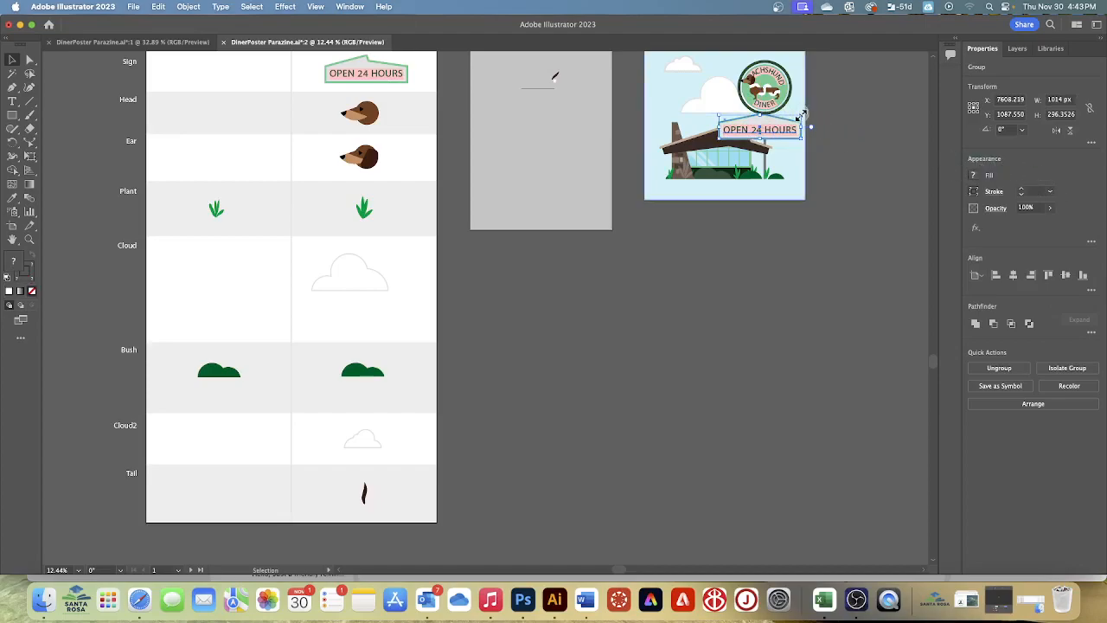
pyautogui.moveTo(803, 113); pyautogui.dragTo(813, 135)
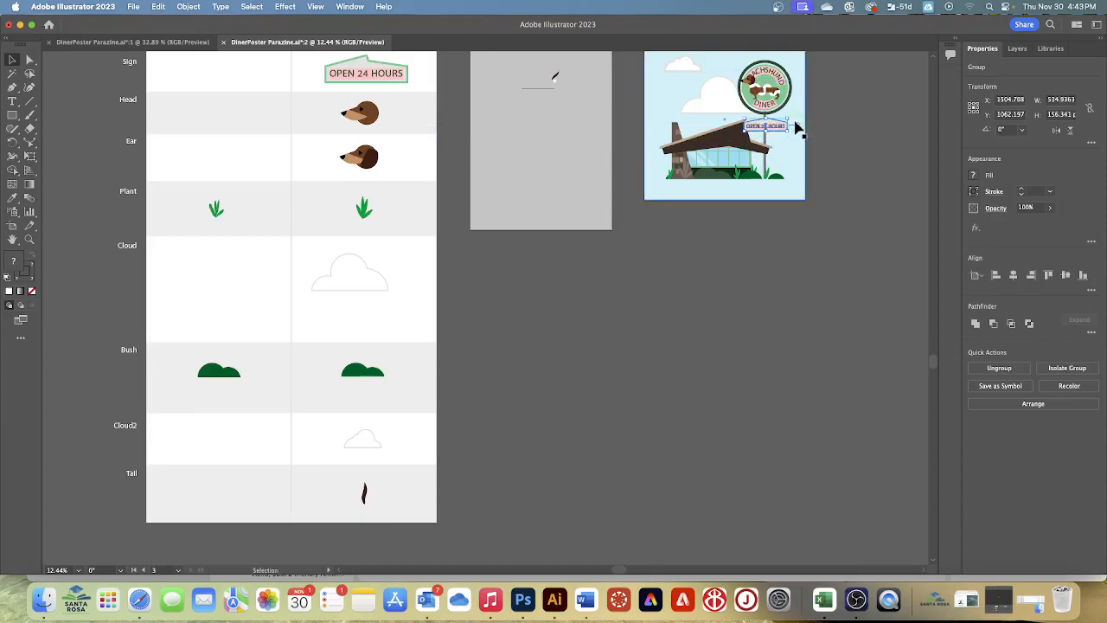
pyautogui.moveTo(788, 118)
pyautogui.mouseDown()
pyautogui.moveTo(772, 123)
pyautogui.moveTo(684, 234)
pyautogui.moveTo(705, 124)
pyautogui.moveTo(776, 127)
pyautogui.mouseUp()
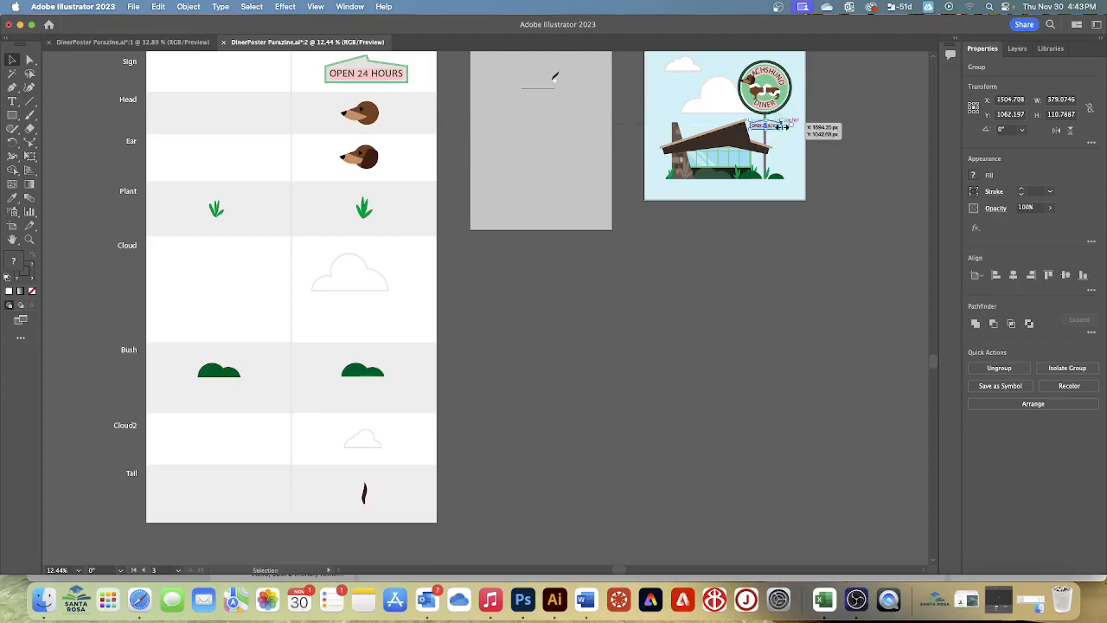
# Step: Place the work-area plant at the stone chimney's base, about X 480, Y 1633 px, and the bush in front of the diner's windows
pyautogui.moveTo(218, 210); pyautogui.dragTo(779, 170)
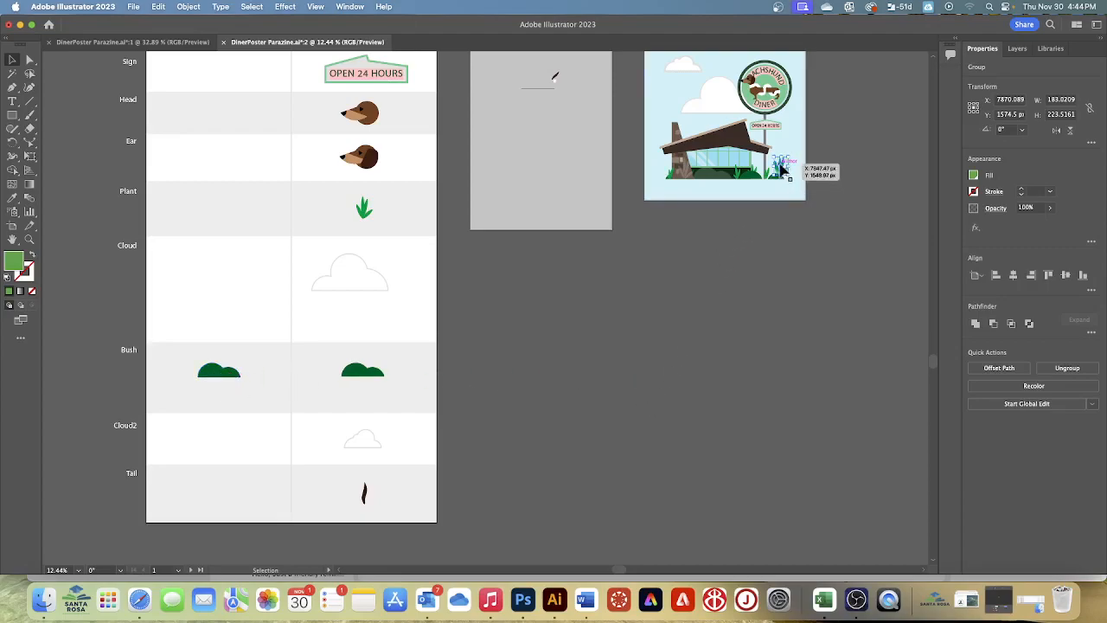
pyautogui.moveTo(777, 164); pyautogui.dragTo(683, 171)
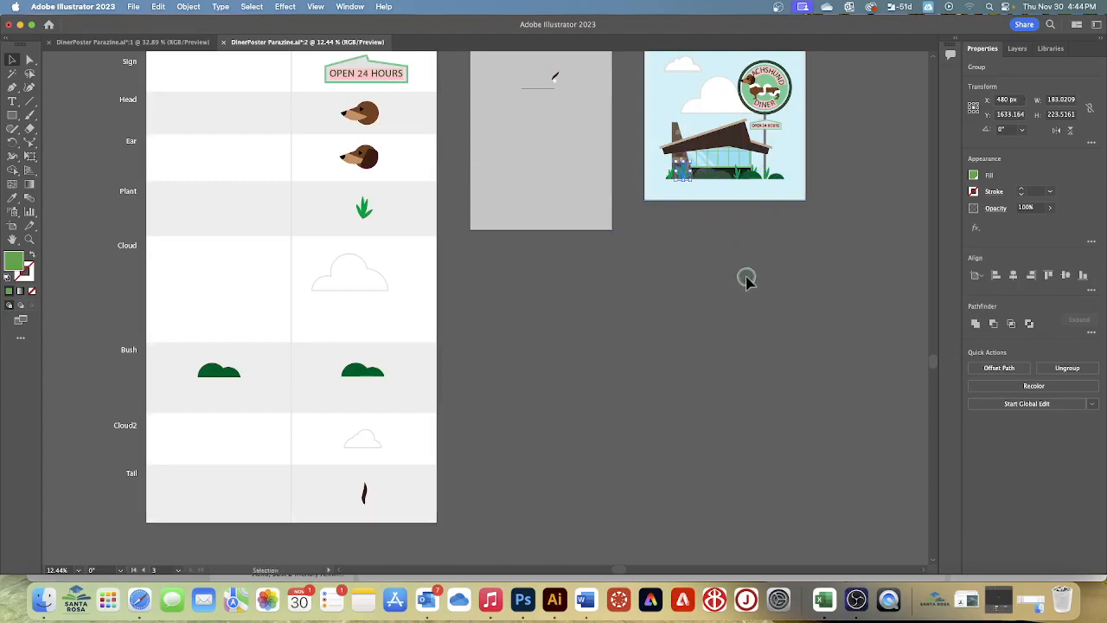
pyautogui.click(747, 279)
pyautogui.moveTo(219, 372); pyautogui.dragTo(715, 173)
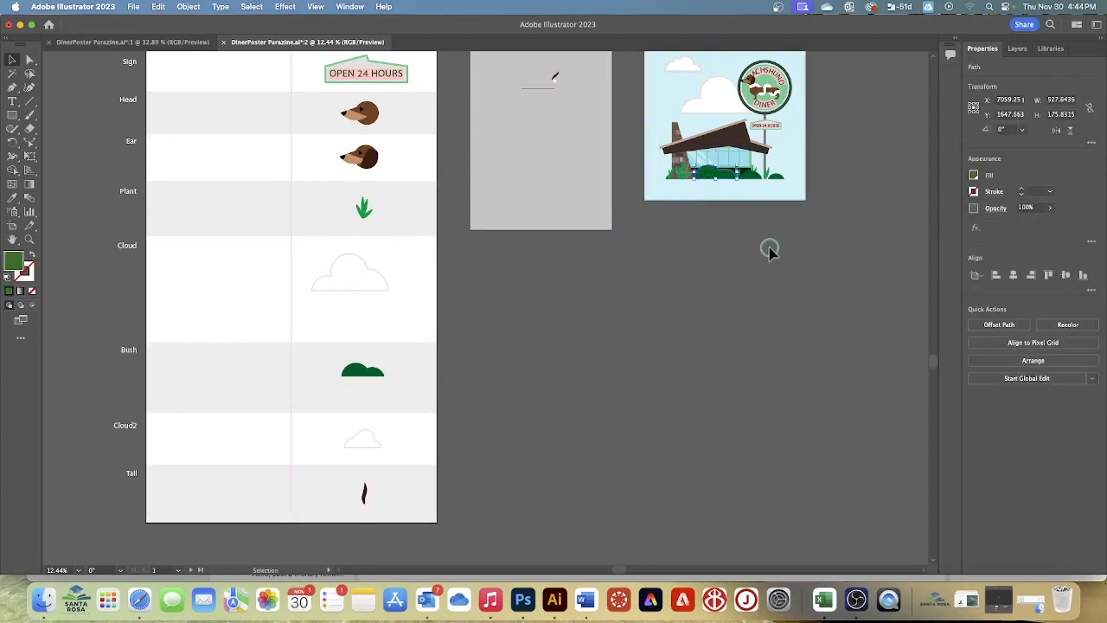
# Step: Examine the assembled diner poster at 33.33% to check the placement of the logo, clouds, sign, plants and bushes
pyautogui.scroll(5, 850, 294)
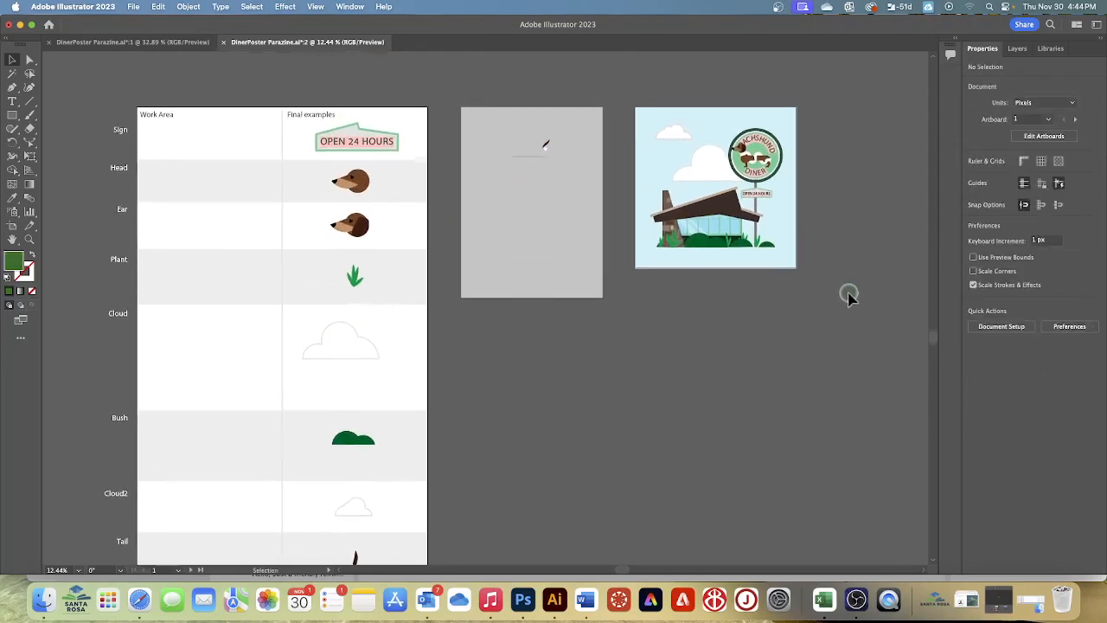
pyautogui.press('super+equal')
pyautogui.press('super+equal')
pyautogui.press('super+equal')
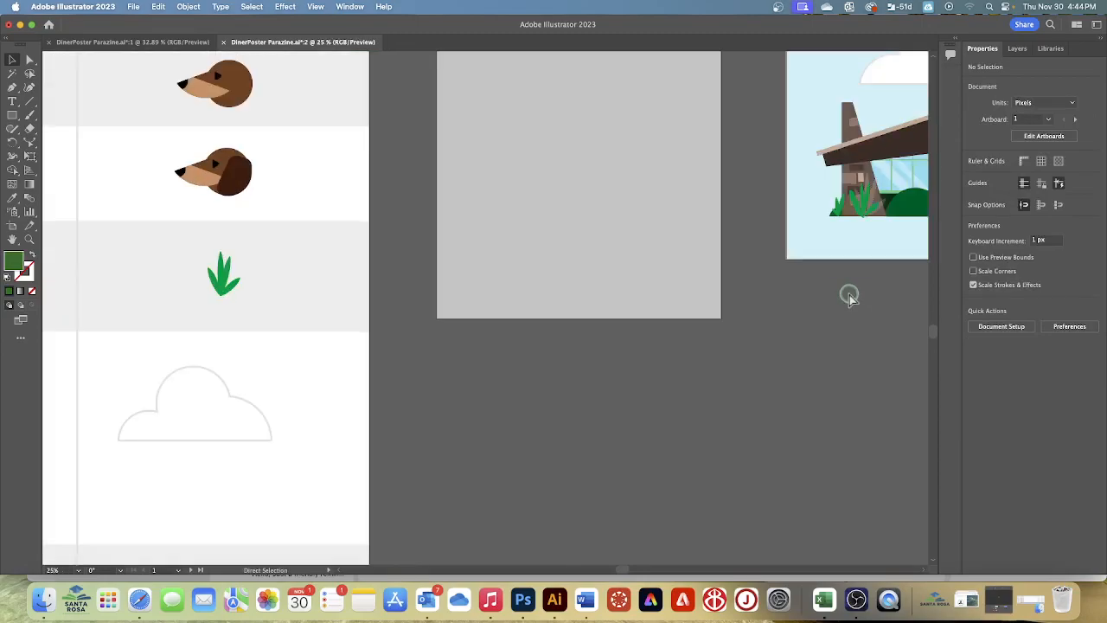
pyautogui.hscroll(10, 840, 300)
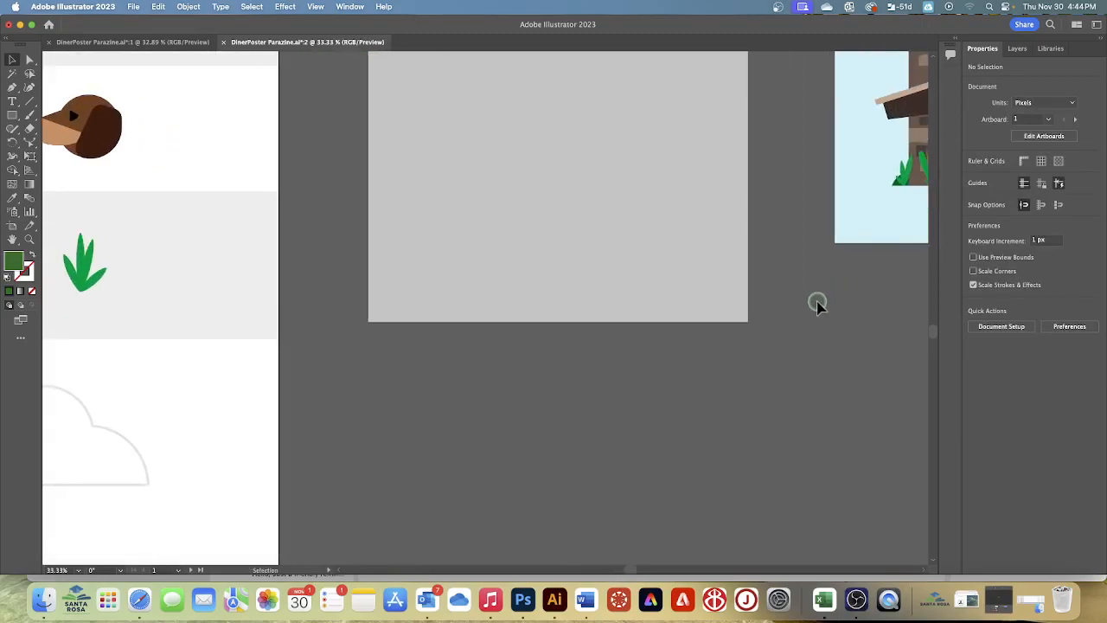
pyautogui.hscroll(7, 787, 299)
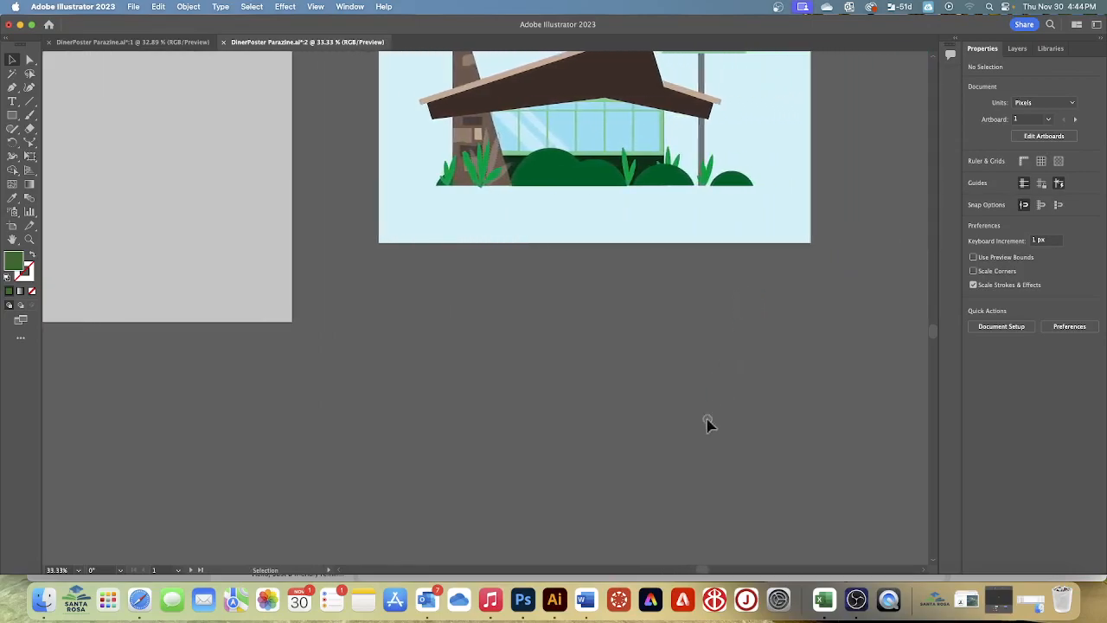
pyautogui.scroll(5, 673, 366)
pyautogui.scroll(5, 675, 372)
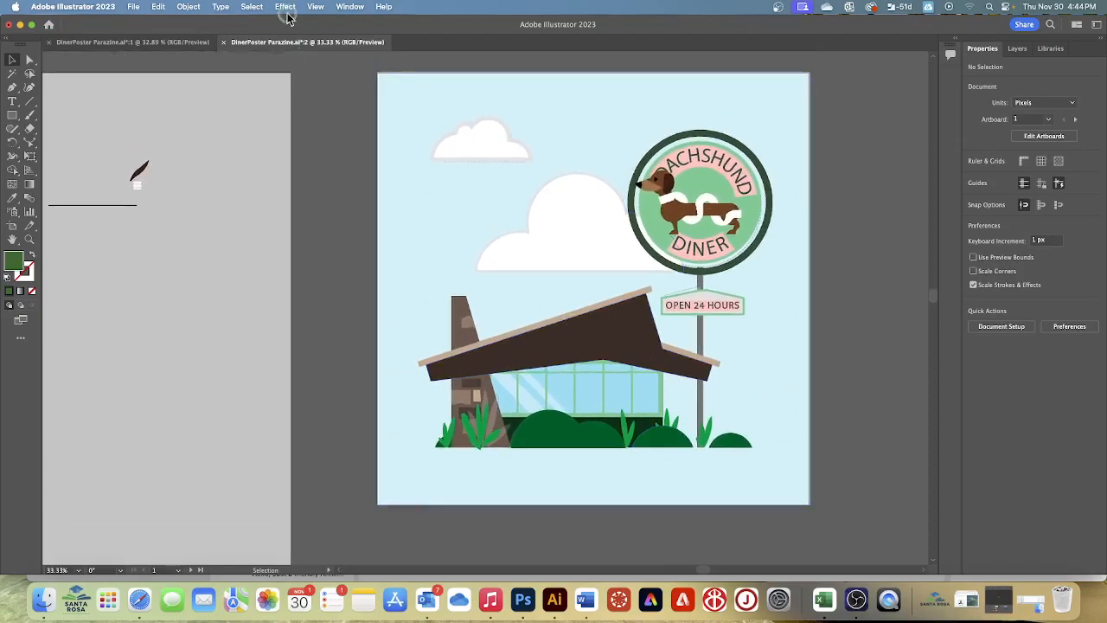
# Step: Switch the tools to the single-column Basic toolbar
pyautogui.click(350, 7)
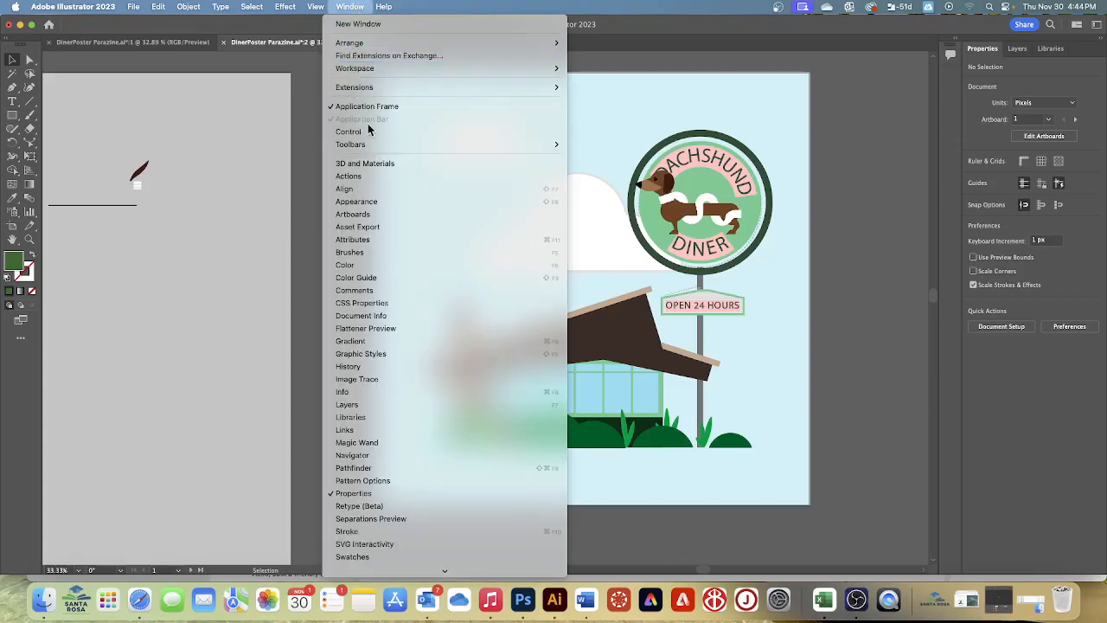
pyautogui.moveTo(376, 150)
pyautogui.click(613, 159)
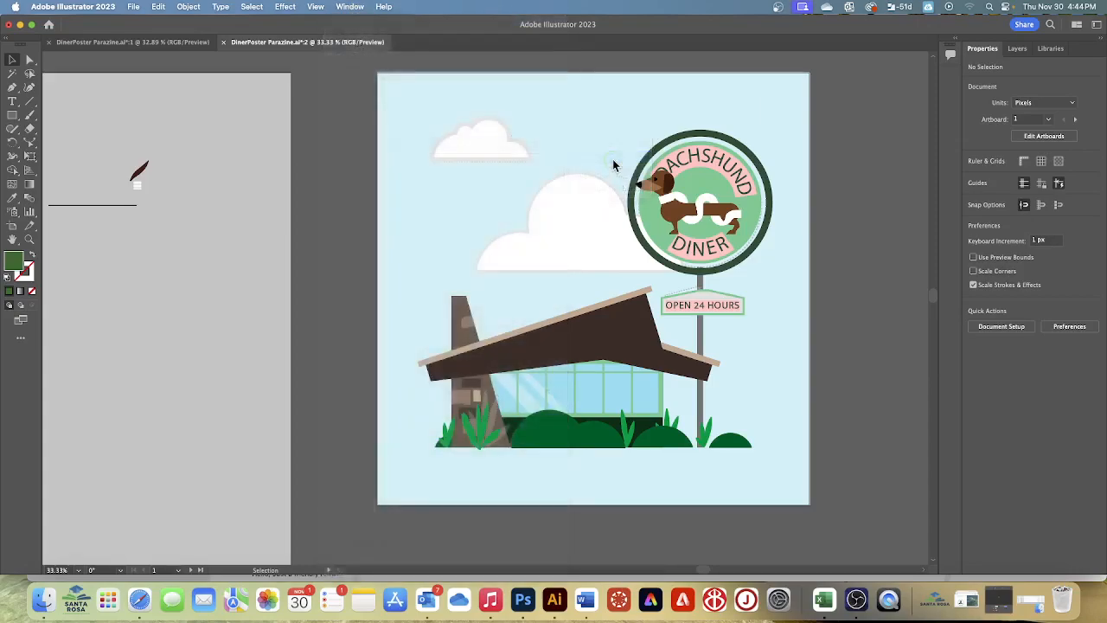
# Step: Nudge the poster's OPEN 24 HOURS sign to about X 1495, Y 1055 px to center it on the pole, and save the document
pyautogui.moveTo(705, 302); pyautogui.dragTo(704, 298)
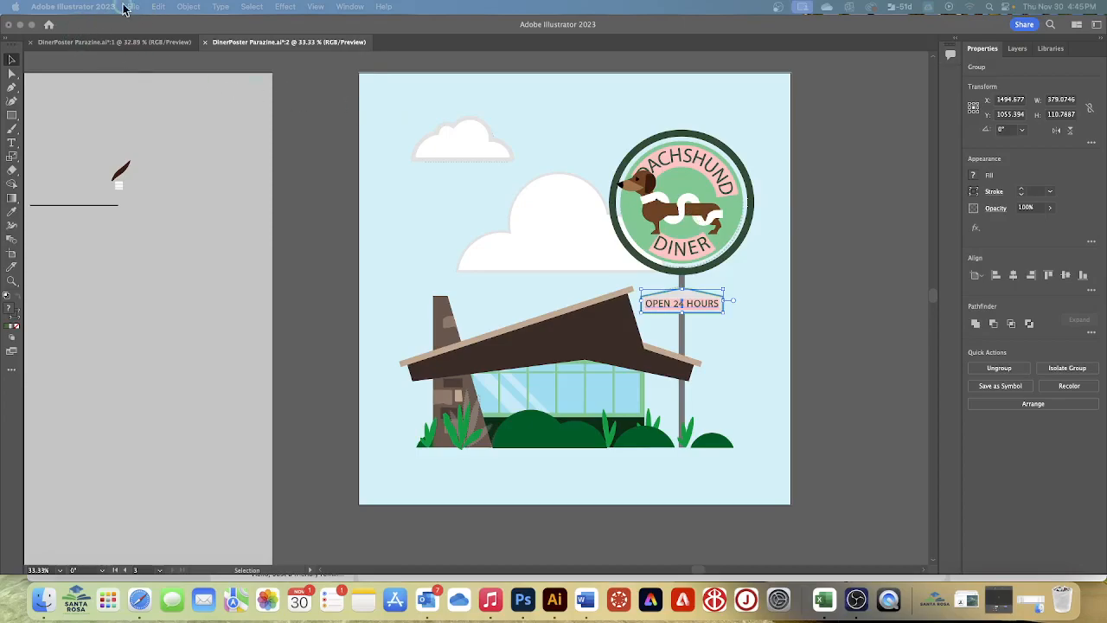
pyautogui.click(175, 15)
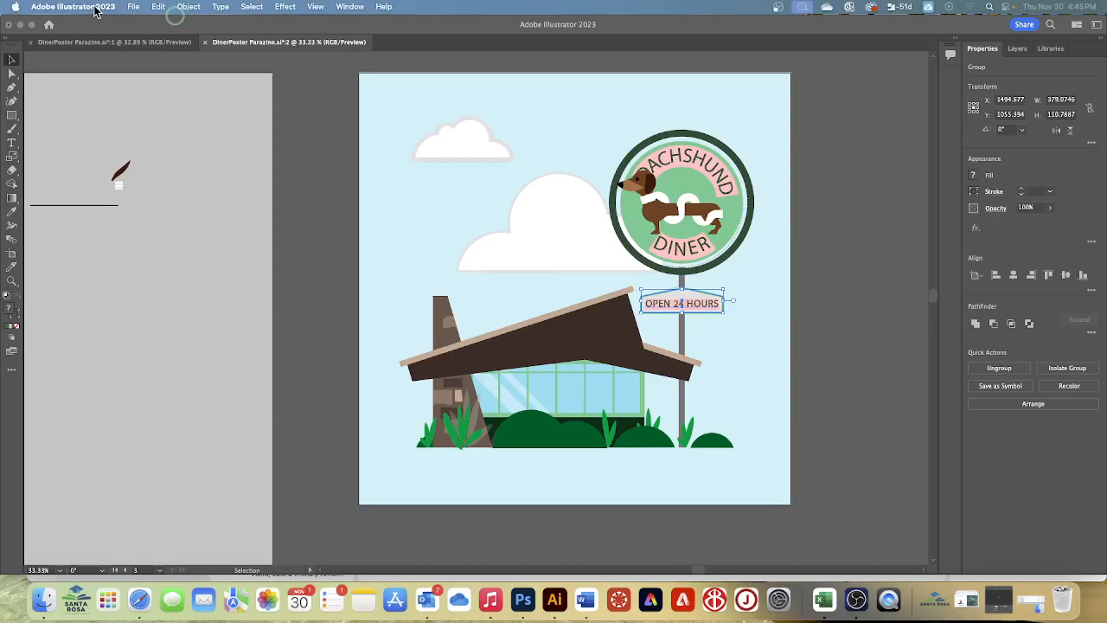
pyautogui.click(158, 7)
pyautogui.moveTo(132, 7)
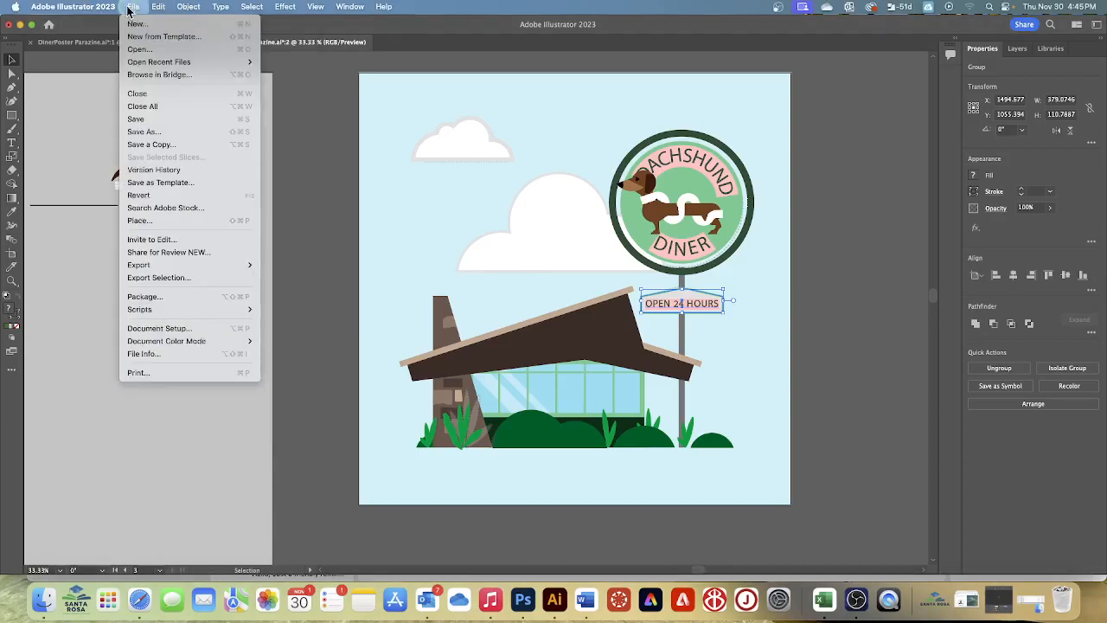
pyautogui.click(140, 119)
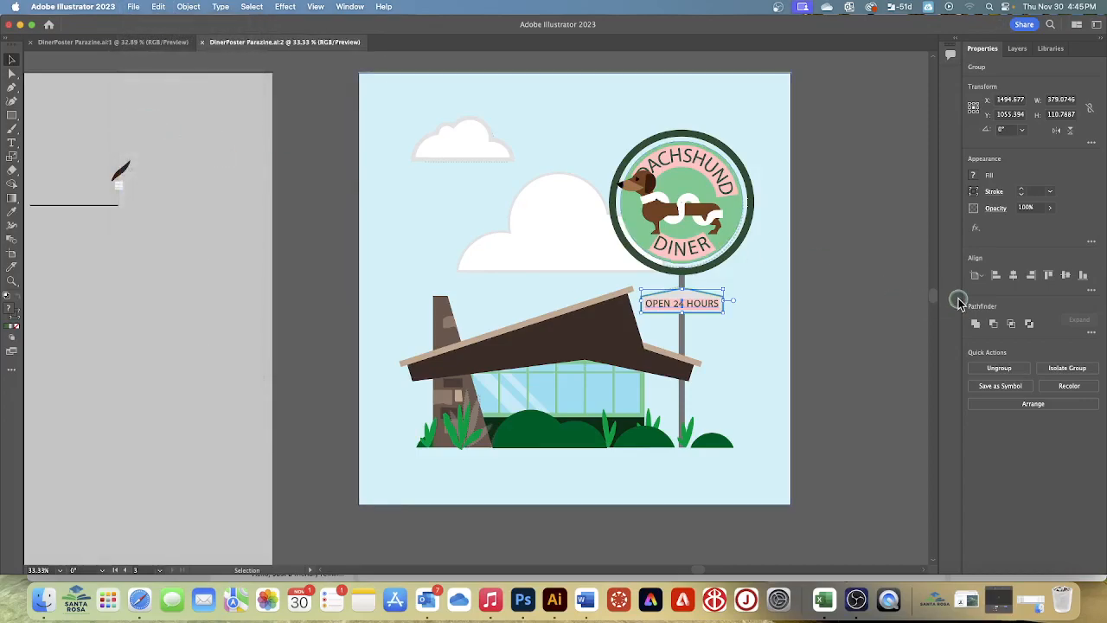